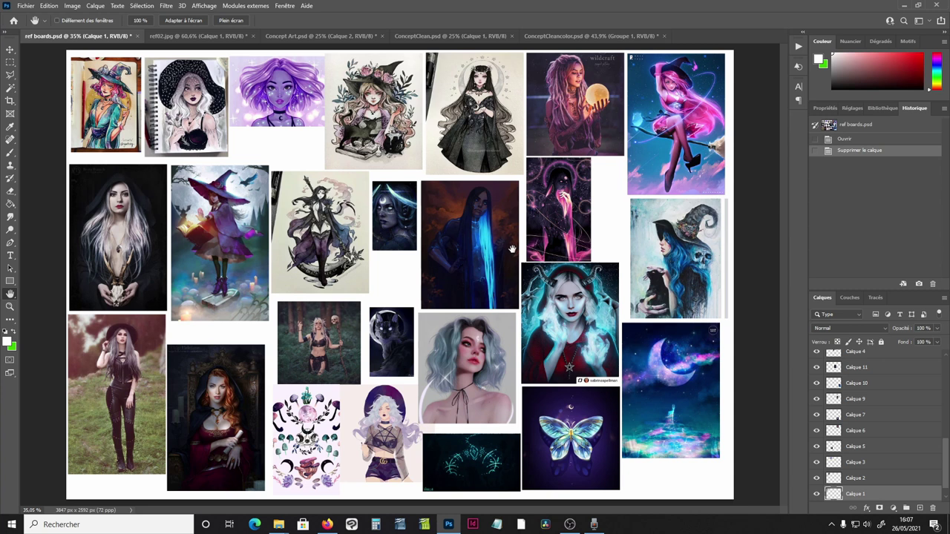
Step: Compare the full collection in ref boards.psd with the three picked images in ref02.jpg and select the purple-hatted witch with the book
left_click(11, 52)
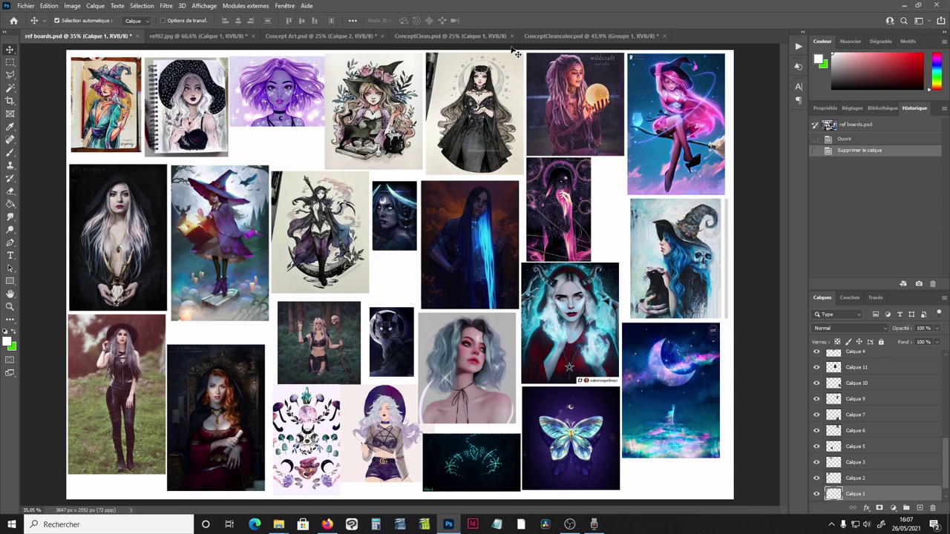
left_click(202, 37)
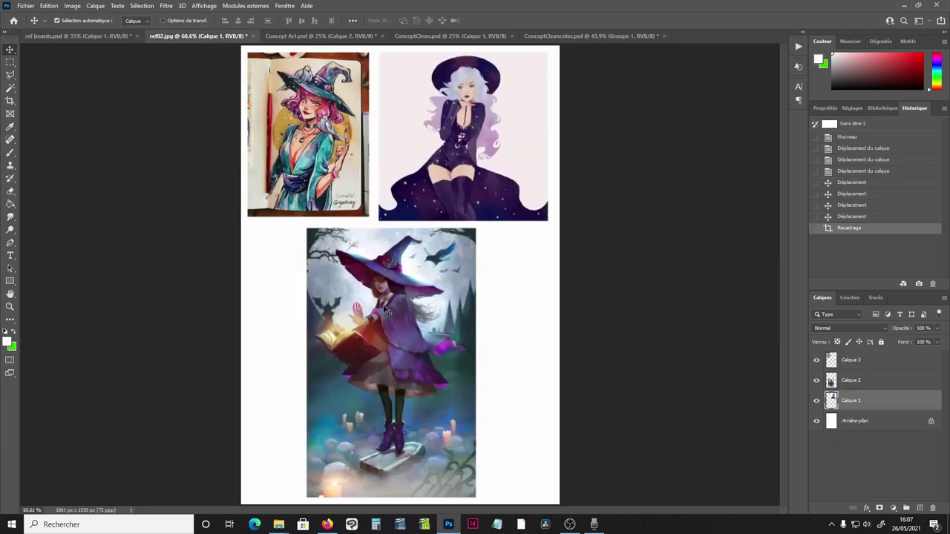
left_click(75, 35)
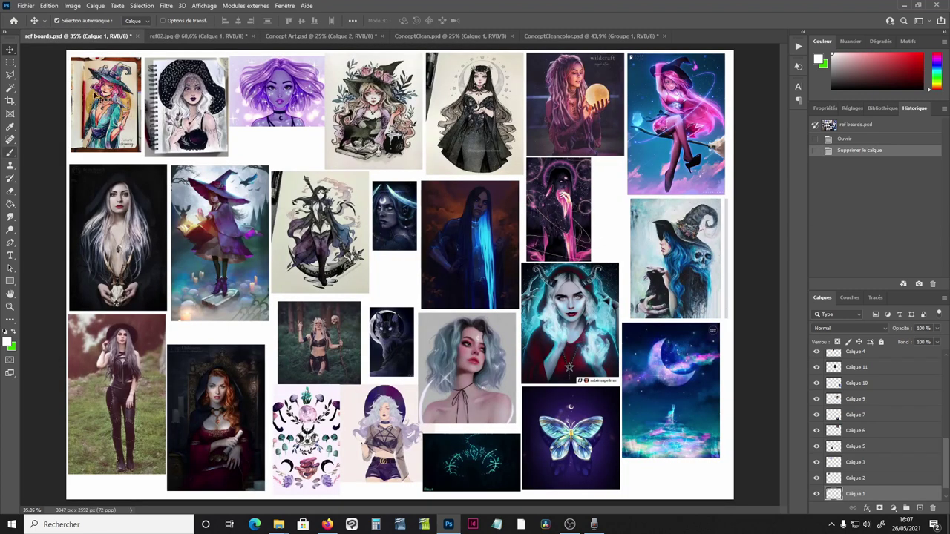
left_click(199, 36)
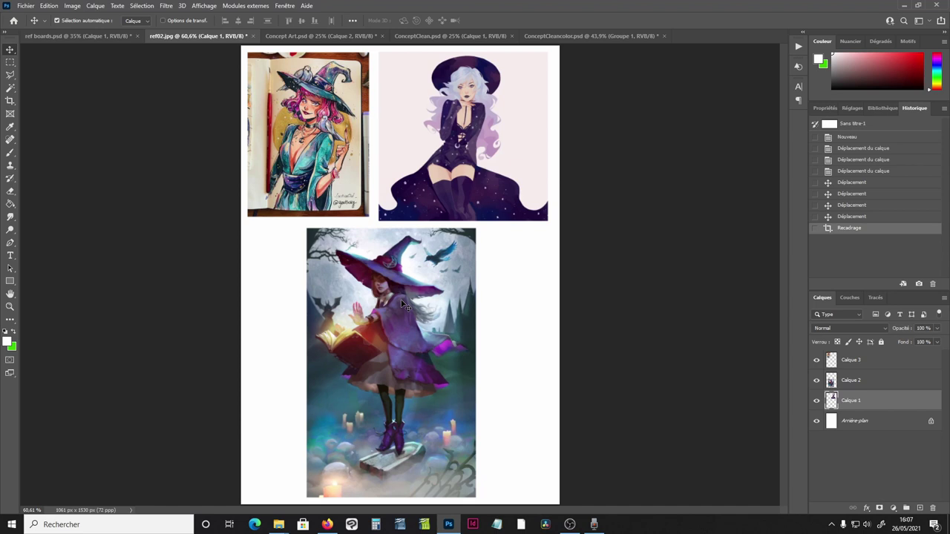
left_click(394, 352)
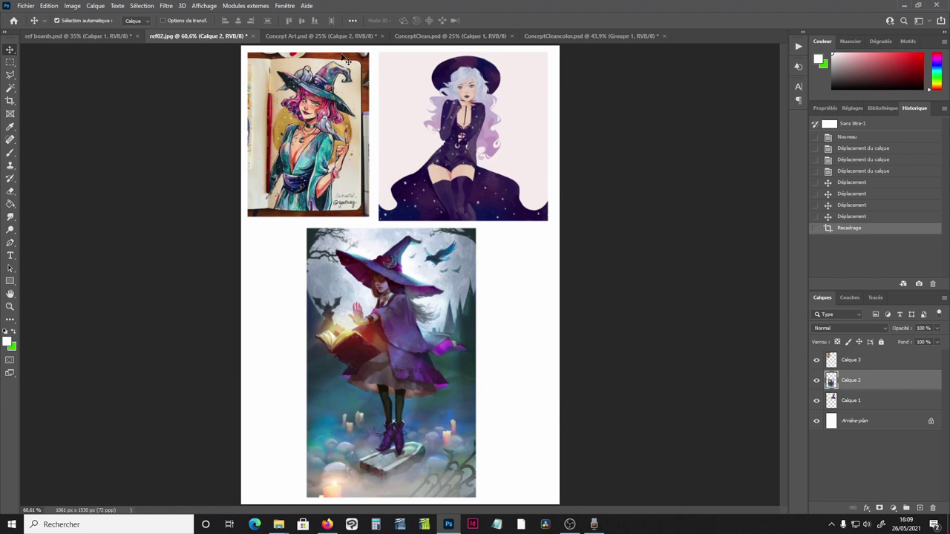
Step: In Concept Art.psd, hide the coloured Groupe 3, show the line sketch in Groupe 1 and select Groupe 1
left_click(304, 39)
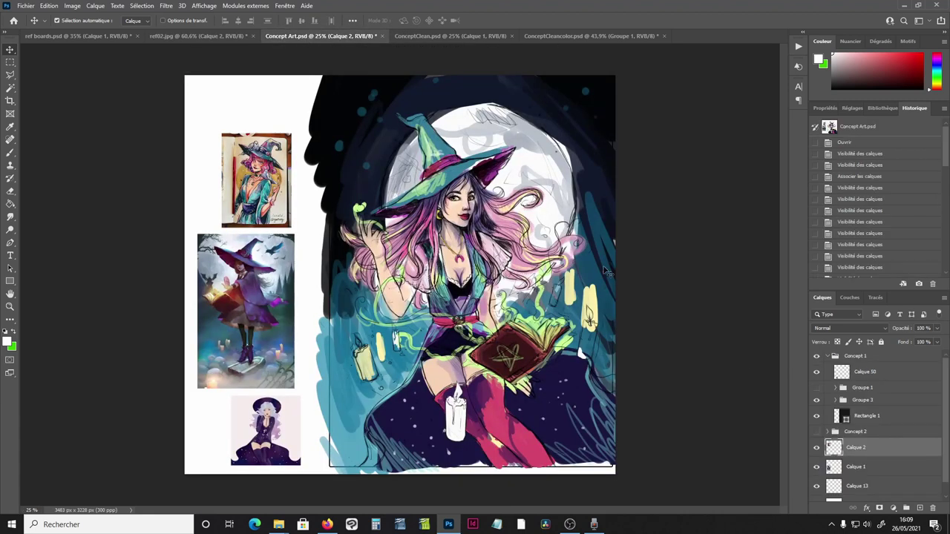
left_click(818, 400)
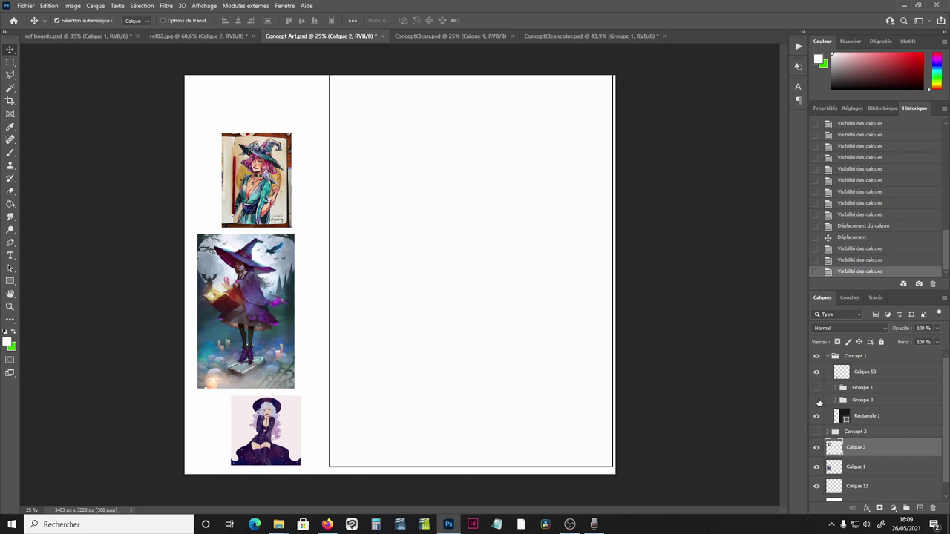
left_click(817, 387)
left_click(860, 389)
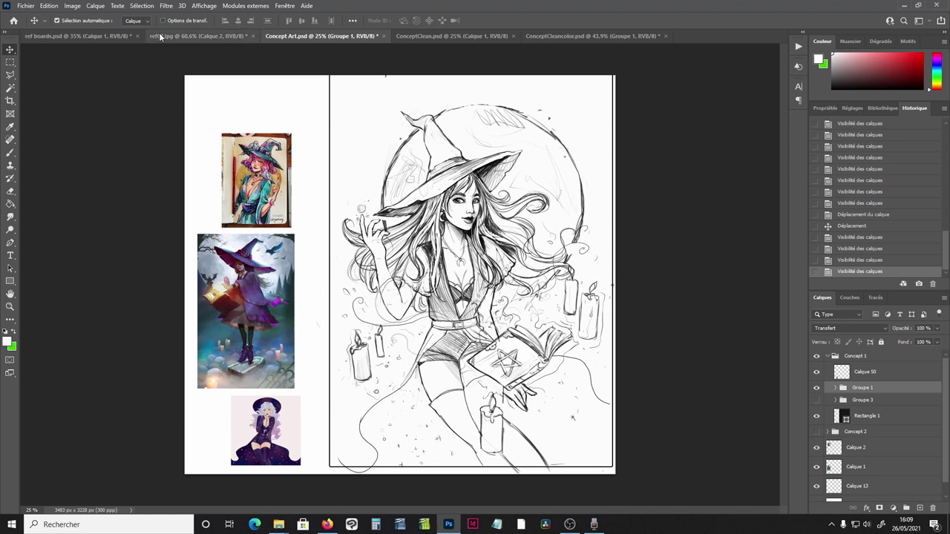
Step: Examine the forest photo of the woman with the skull staff up close in ref boards.psd
left_click(85, 35)
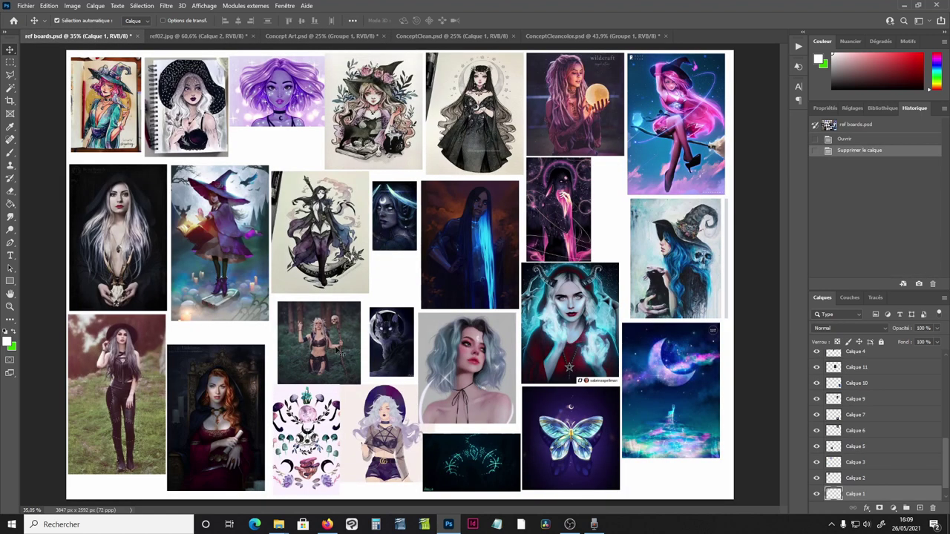
key("z")
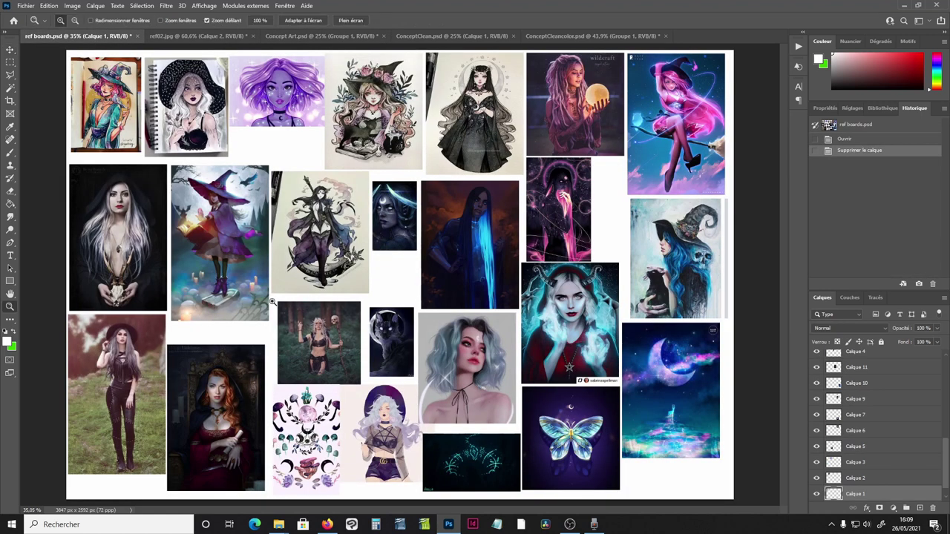
left_click_drag(269, 290, 316, 301)
key("ctrl+0")
key("h")
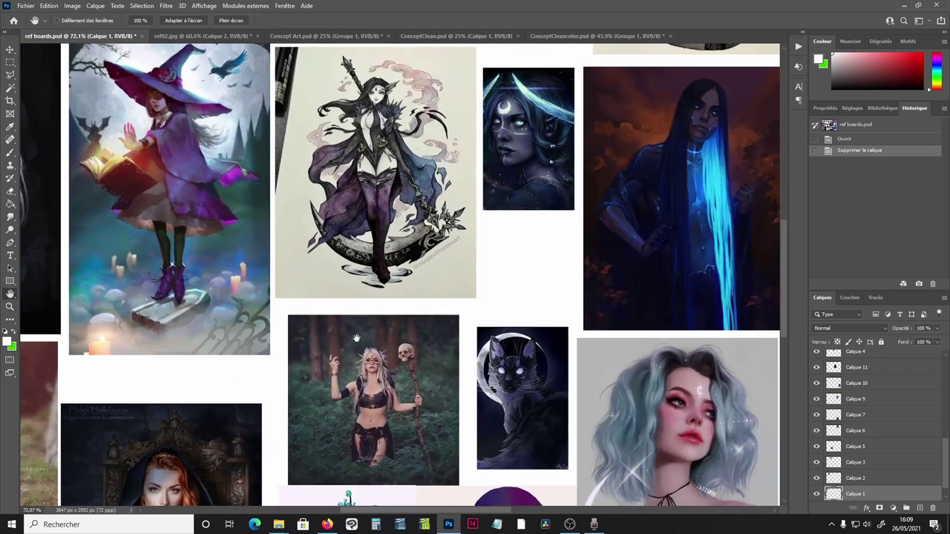
scroll(350, 341, "up", 3)
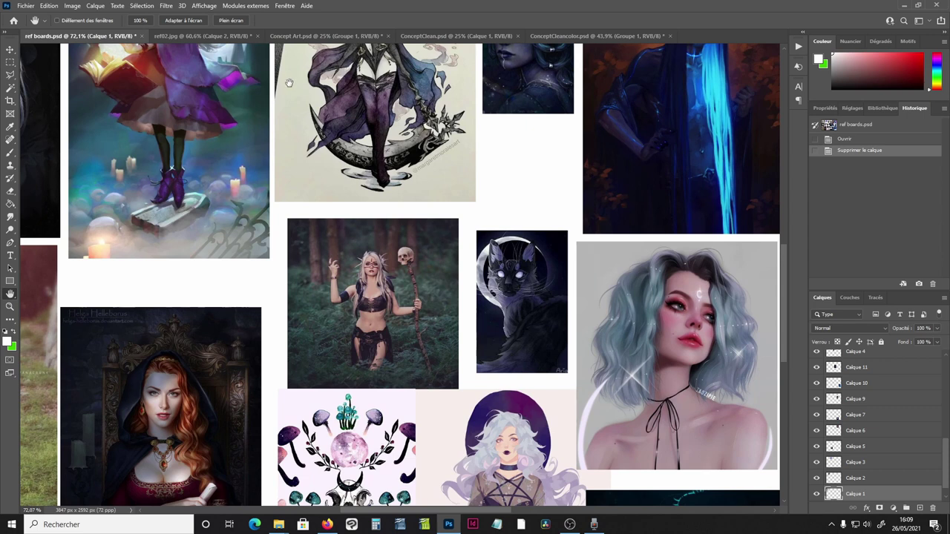
Step: Compare the sketch in Concept Art.psd with the witch references in ref02.jpg
left_click(310, 36)
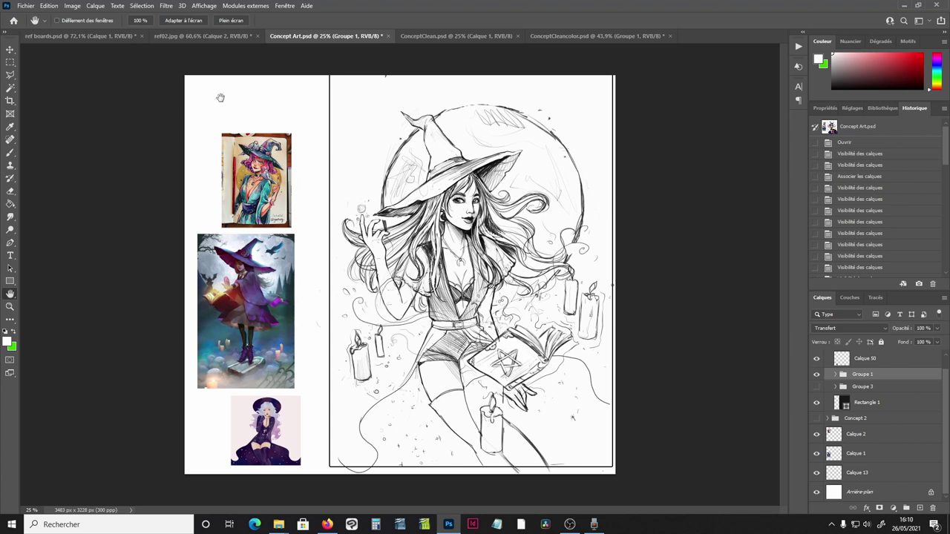
left_click(187, 37)
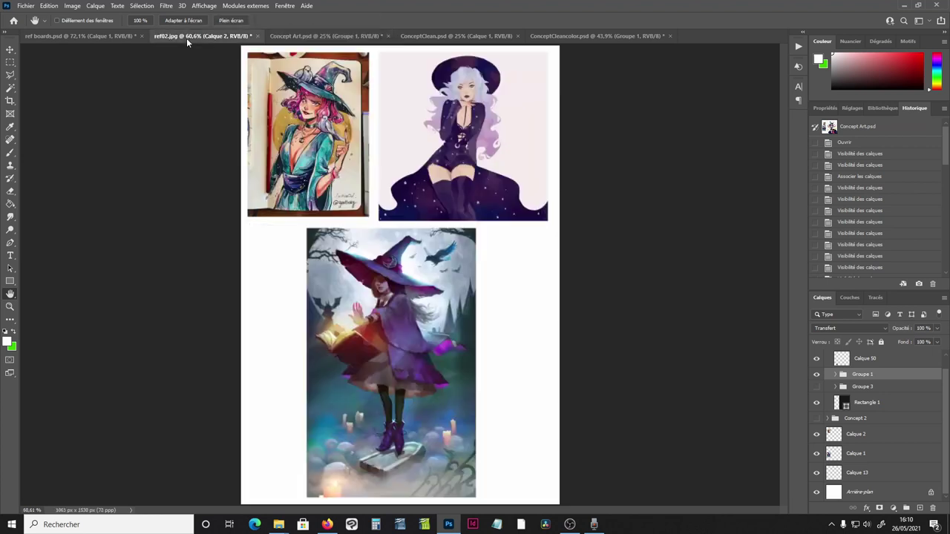
left_click(10, 50)
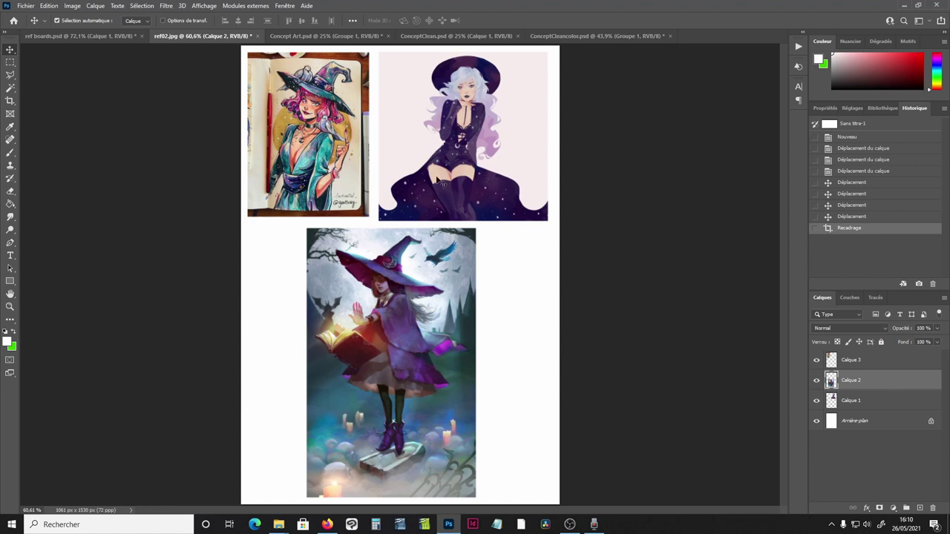
Step: Return to Concept Art.psd, switch the Concept 1 group off and back on, and select that group
left_click(331, 36)
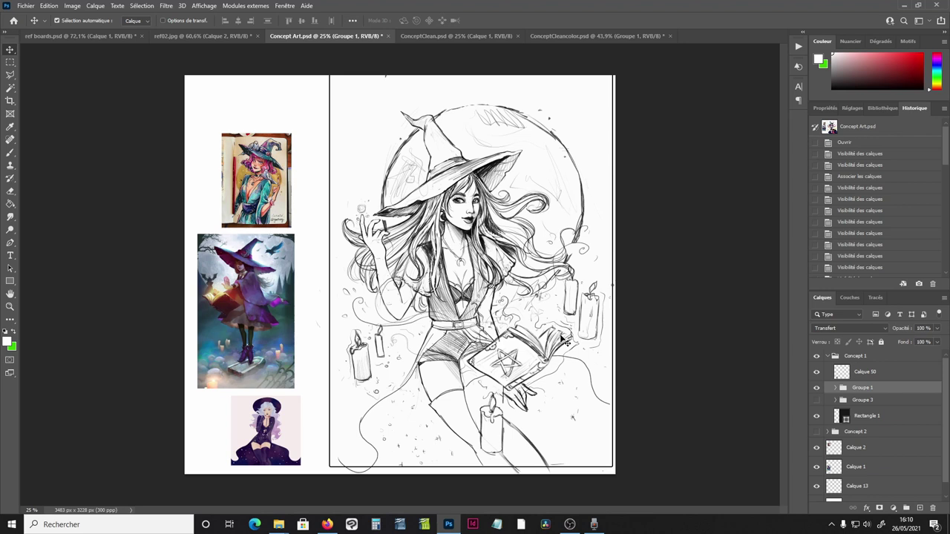
left_click(817, 357)
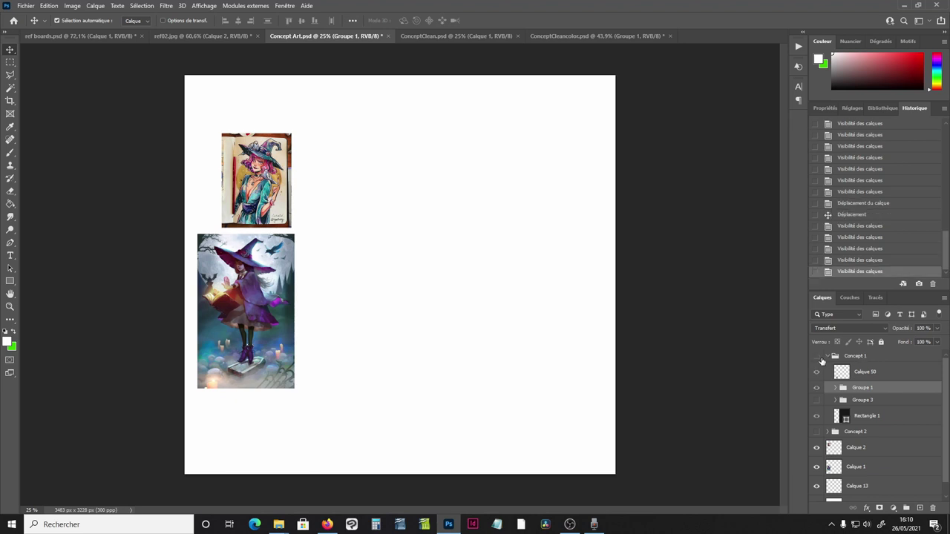
left_click(817, 357)
left_click(863, 362)
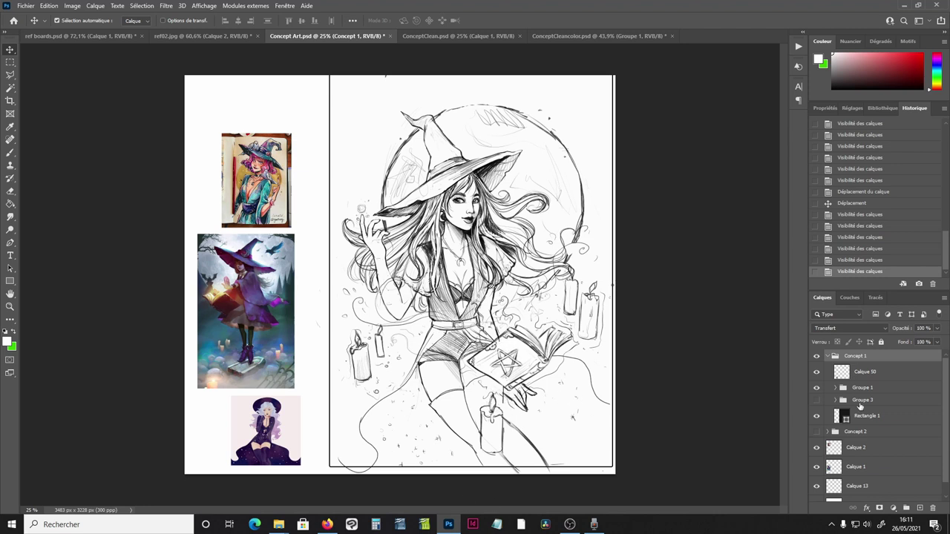
Step: Hide the Groupe 1 sketch, show the coloured version in Groupe 3 and select Groupe 3
left_click(817, 389)
left_click(817, 400)
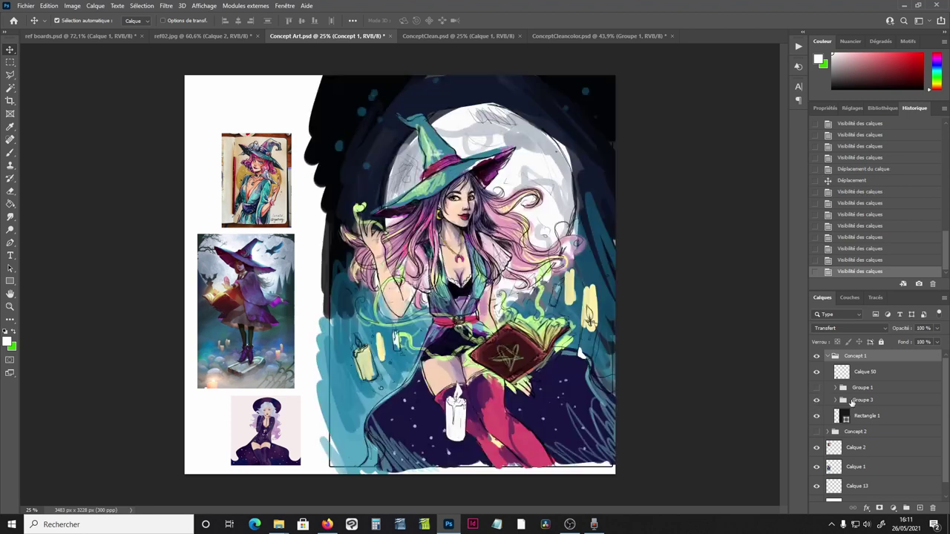
left_click(856, 401)
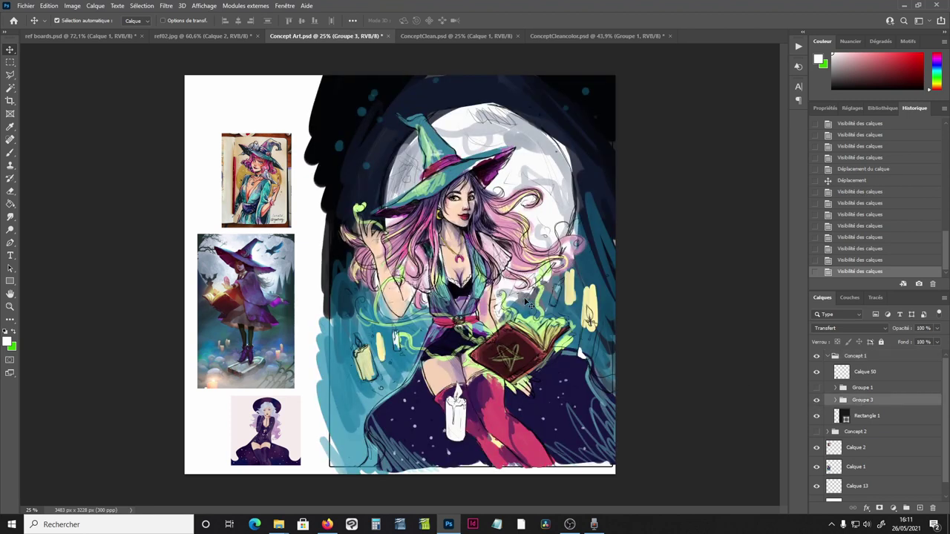
Step: Examine the coloured witch up close from stockings to hat, picking the Calque 40 and Groupe 1 copie layers on the canvas
key("z")
left_click_drag(401, 356, 417, 295)
key("h")
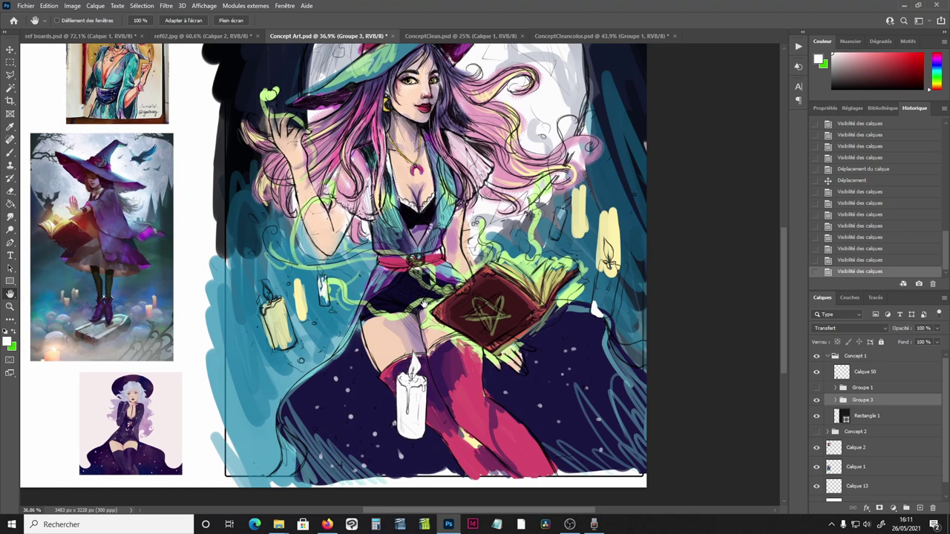
key("v")
left_click(470, 397)
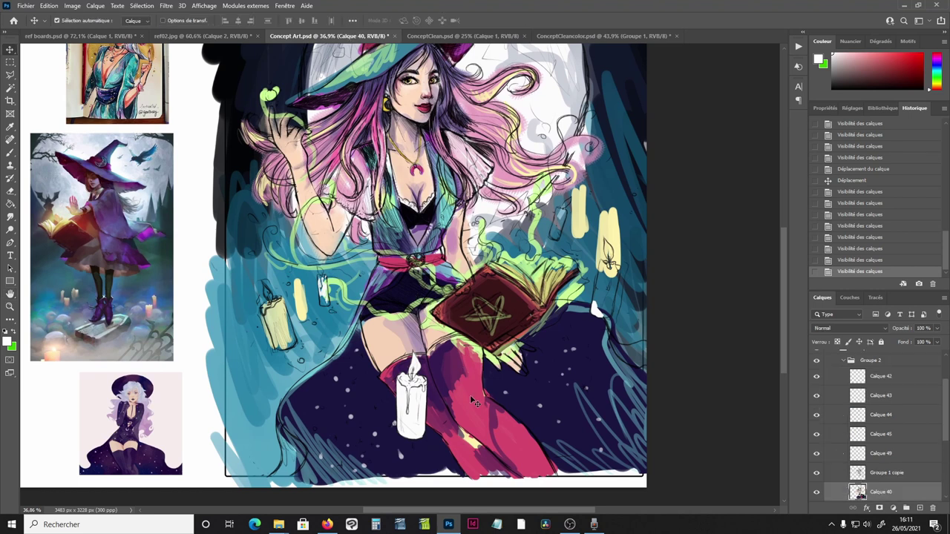
left_click_drag(443, 259, 469, 318)
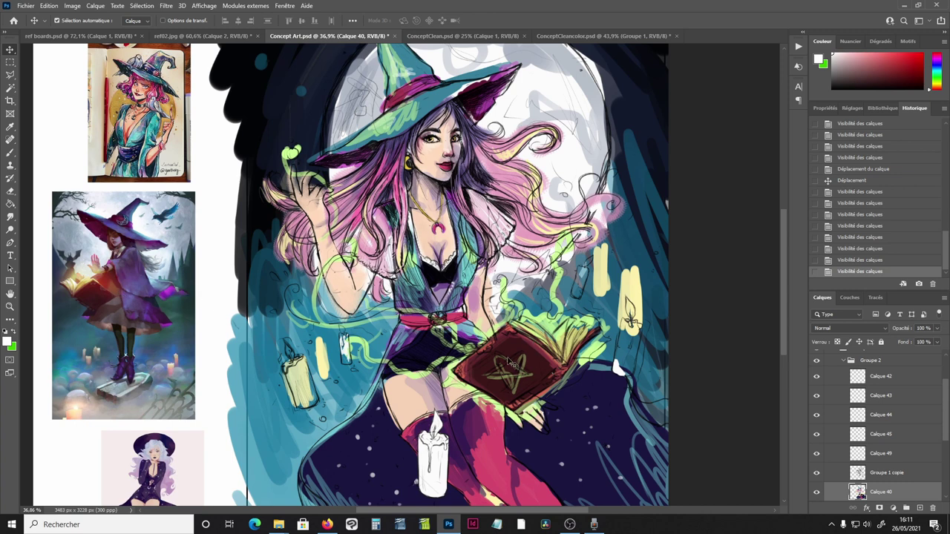
left_click(546, 357)
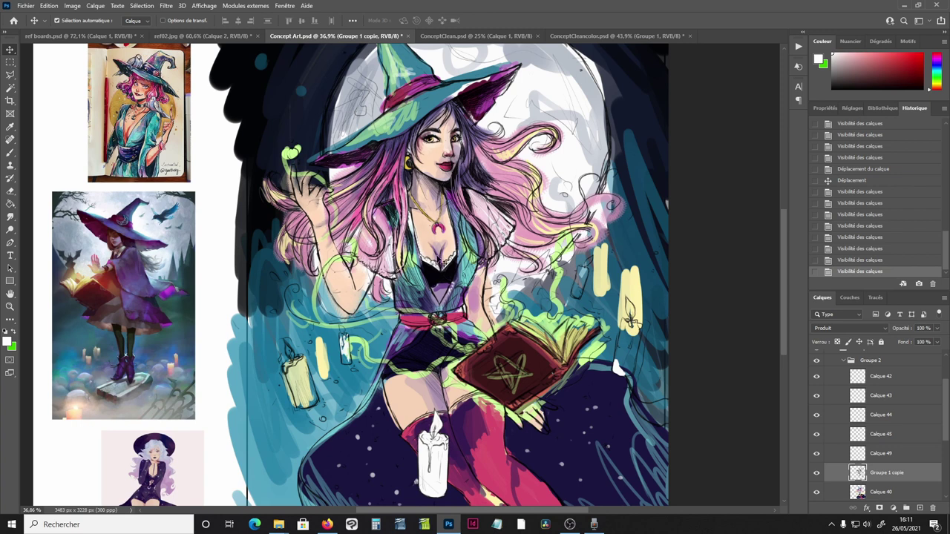
scroll(452, 262, "up", 1)
key("space")
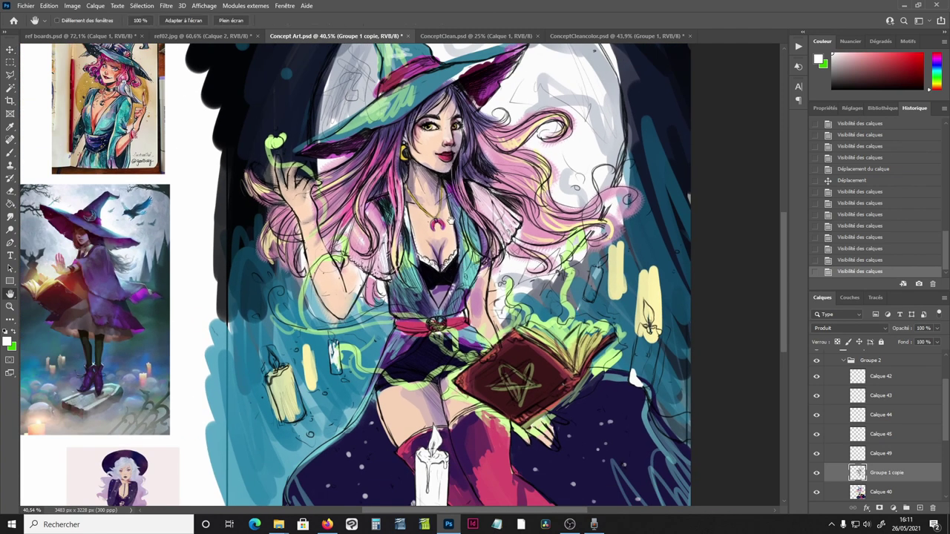
left_click_drag(460, 223, 464, 316)
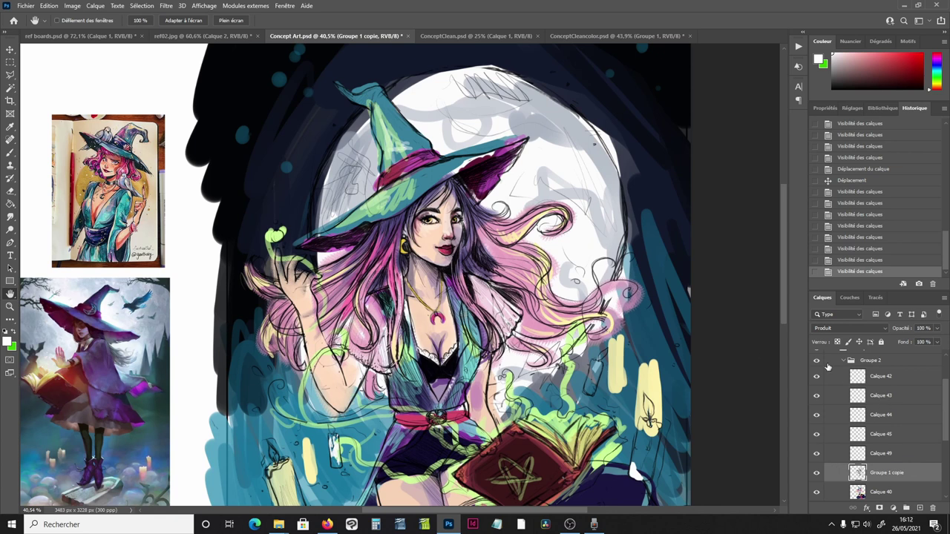
Step: Compare the colour version in Groupe 3 with the line sketch in Groupe 1 by toggling group visibility, ending on the colour version
left_click(819, 364)
left_click(820, 364)
scroll(843, 389, "up", 2)
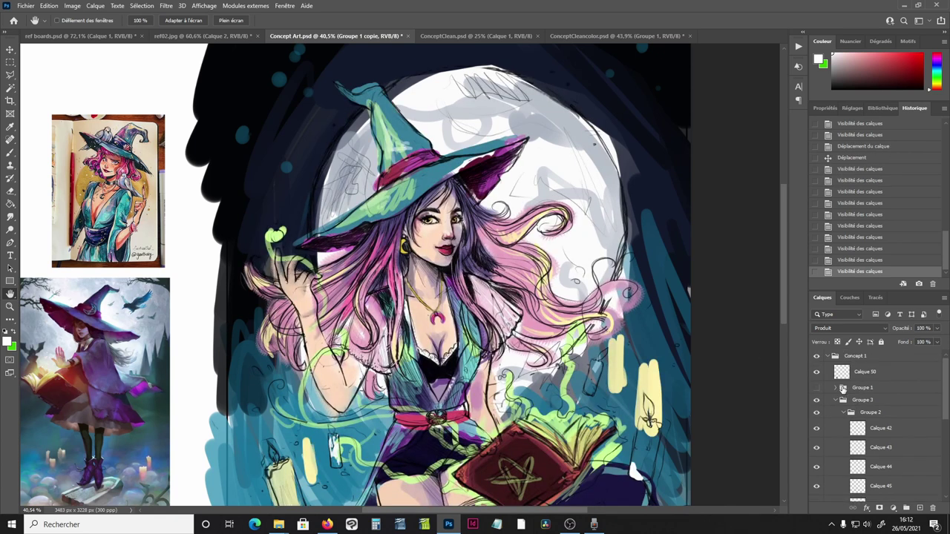
left_click(817, 400)
left_click(816, 388)
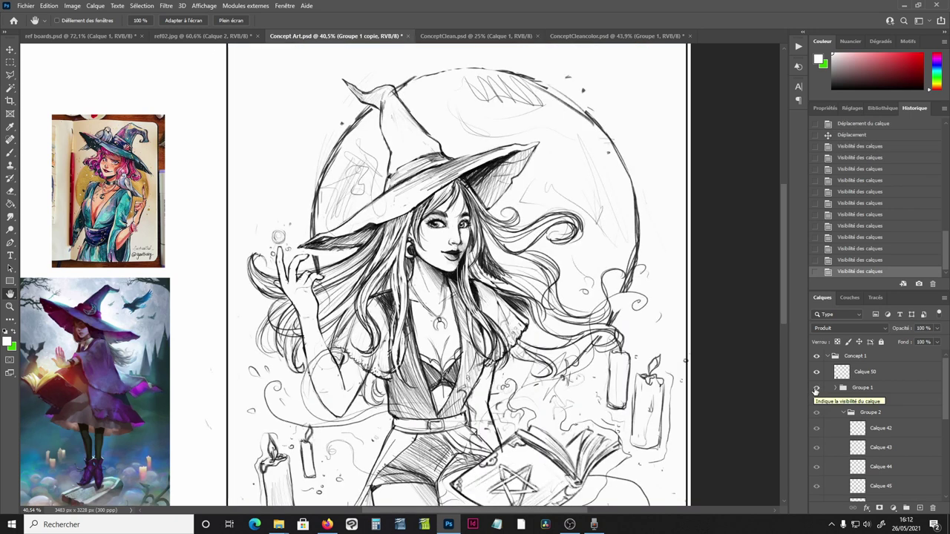
left_click(816, 388)
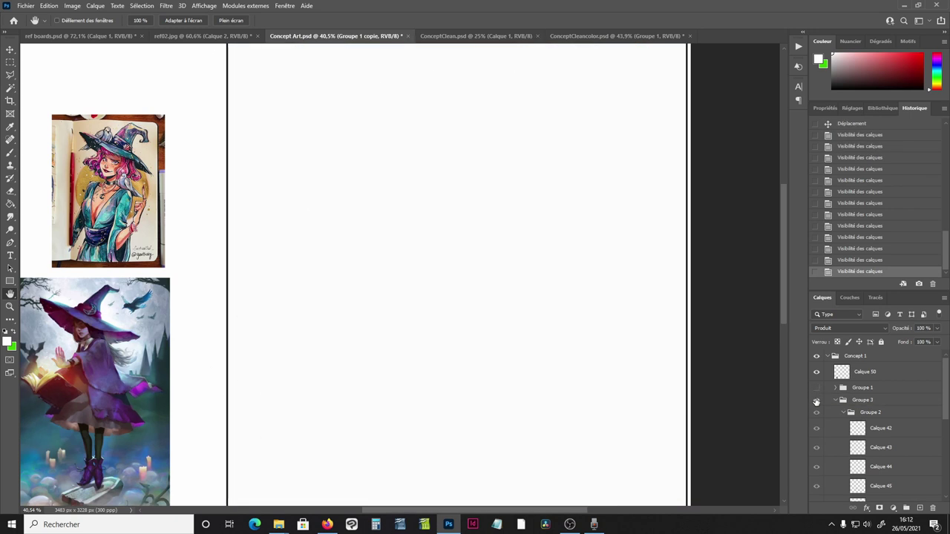
left_click(816, 400)
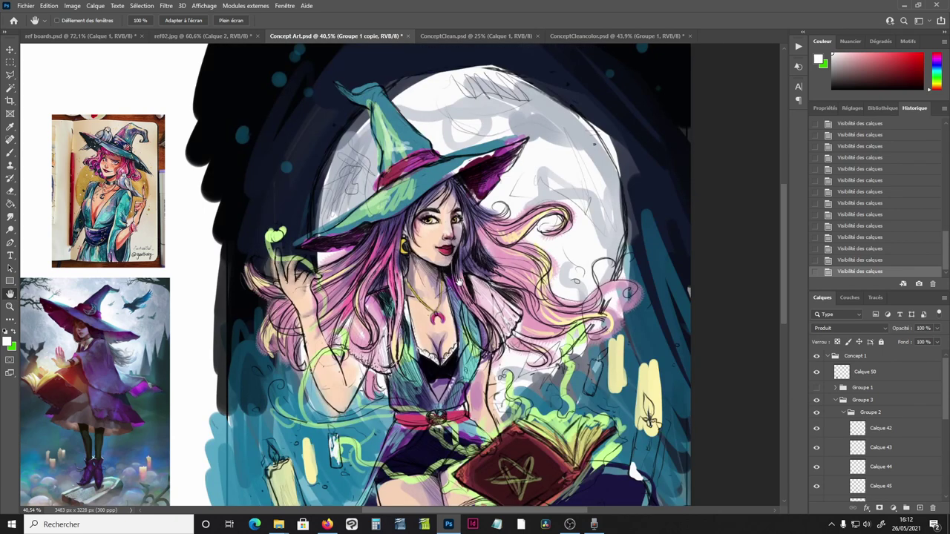
left_click_drag(481, 335, 481, 165)
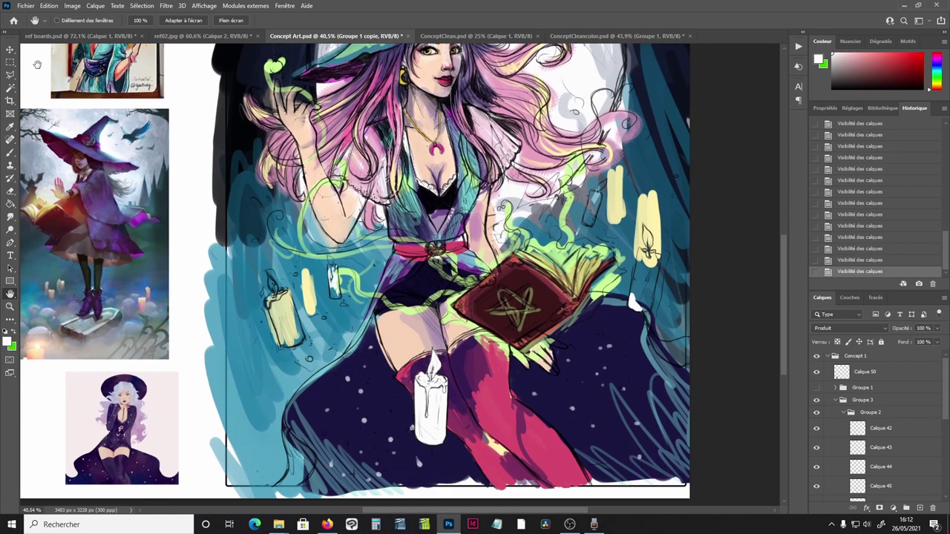
Step: Switch to ConceptClean.psd and examine the clean line art around the belt, book and candles
left_click(8, 50)
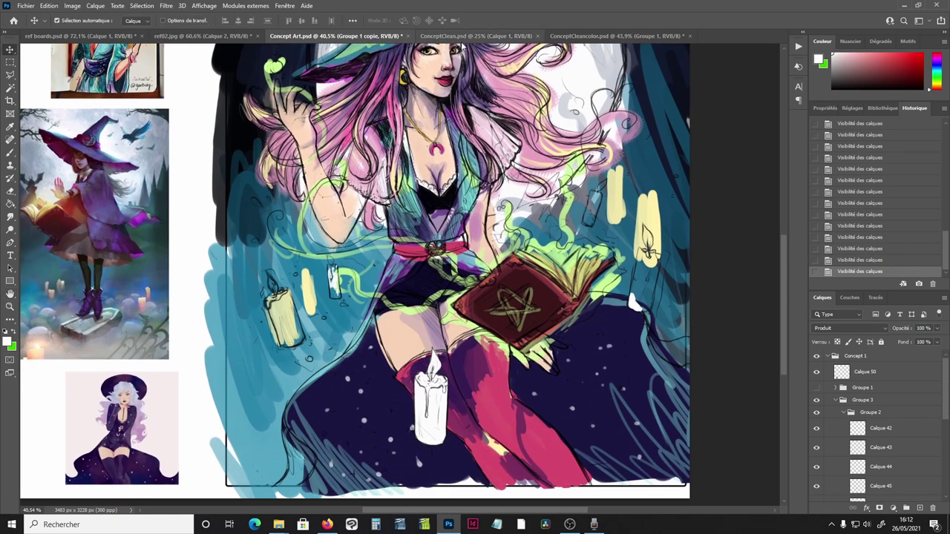
left_click(488, 37)
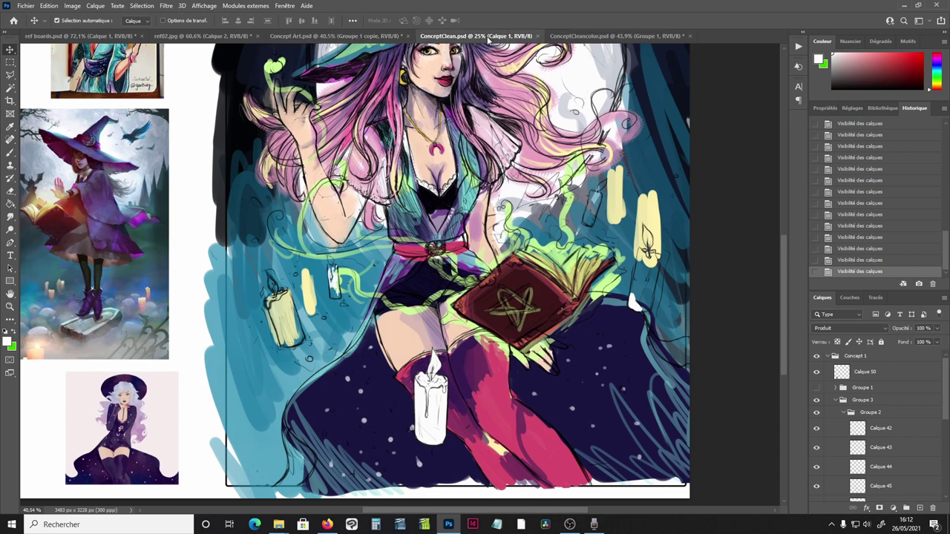
key("space")
scroll(421, 274, "down", 5)
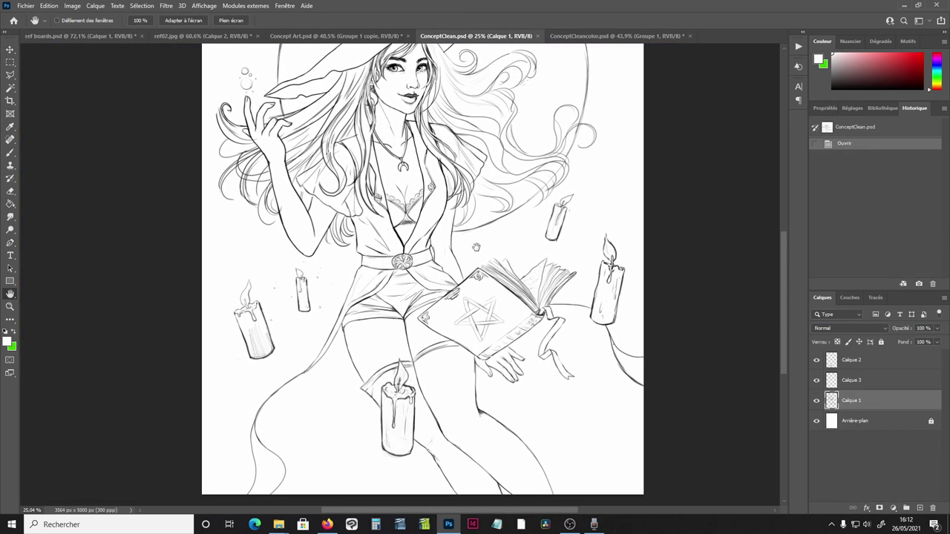
scroll(438, 293, "up", 3)
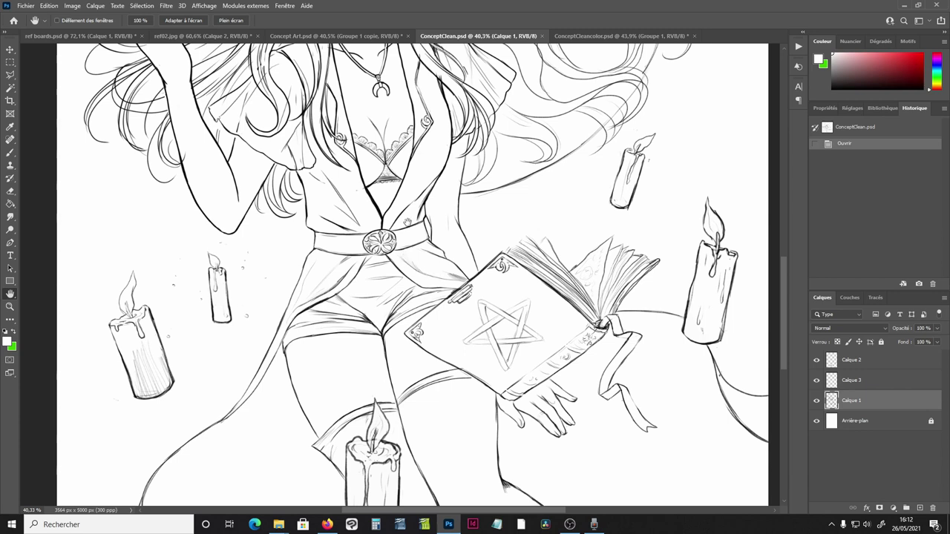
Step: Examine the clean line art of the witch's face, flowing hair, necklace and bodice, down to the belt and shorts
left_click_drag(425, 189, 425, 279)
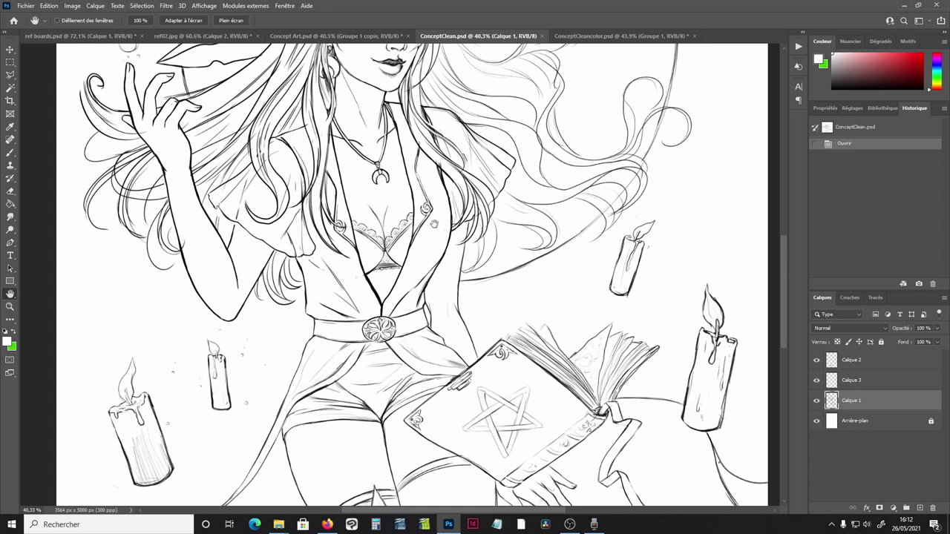
left_click_drag(435, 225, 437, 357)
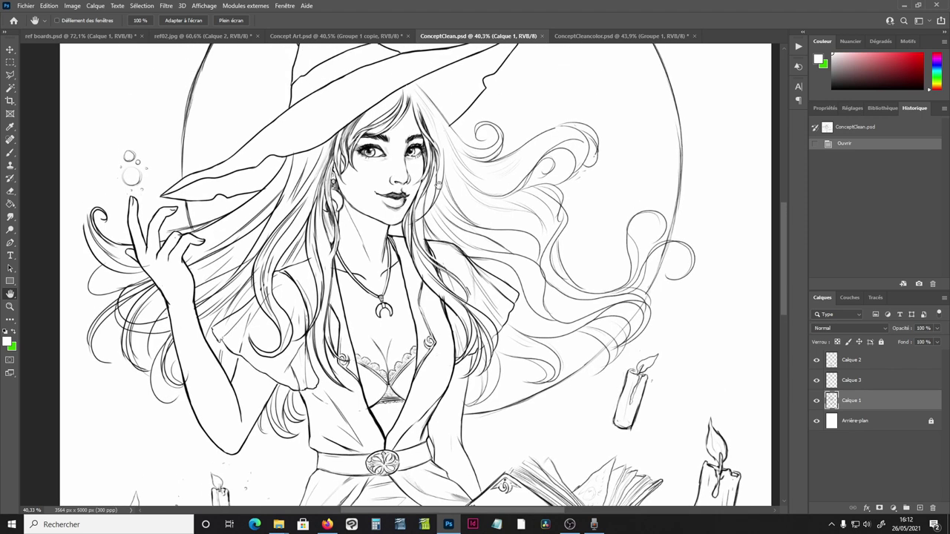
scroll(407, 226, "up", 3)
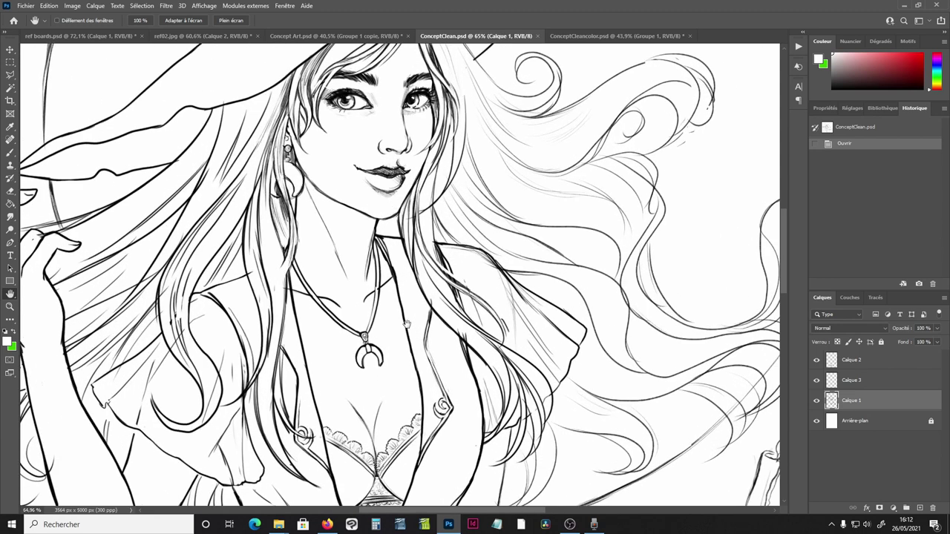
left_click_drag(373, 200, 440, 247)
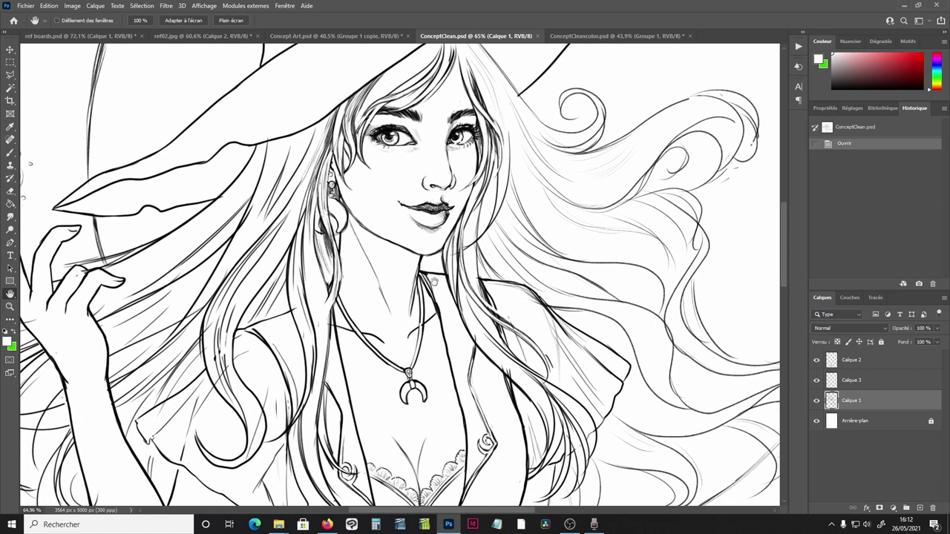
scroll(431, 280, "down", 1)
mouse_move(441, 343)
left_mouse_down()
mouse_move(446, 194)
mouse_move(438, 164)
left_mouse_up()
left_click_drag(438, 312, 359, 225)
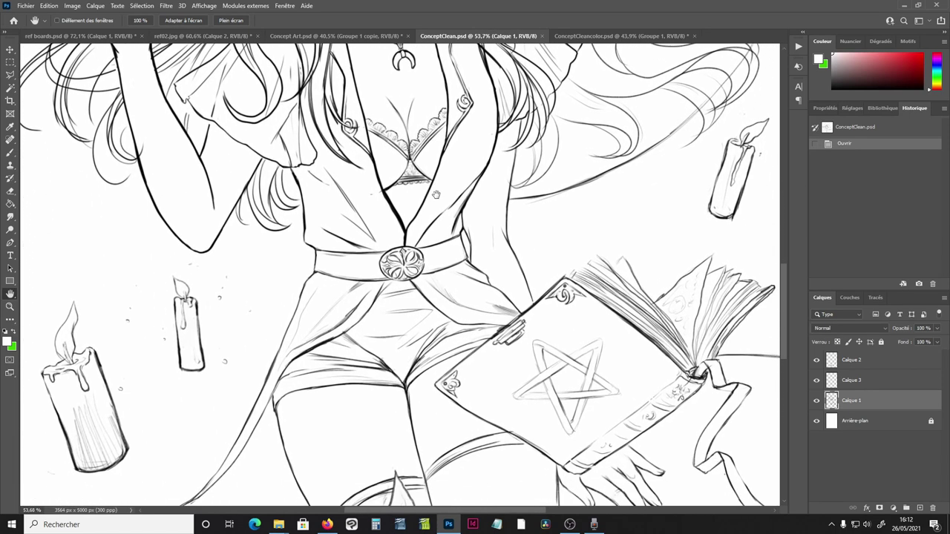
left_click_drag(371, 347, 438, 297)
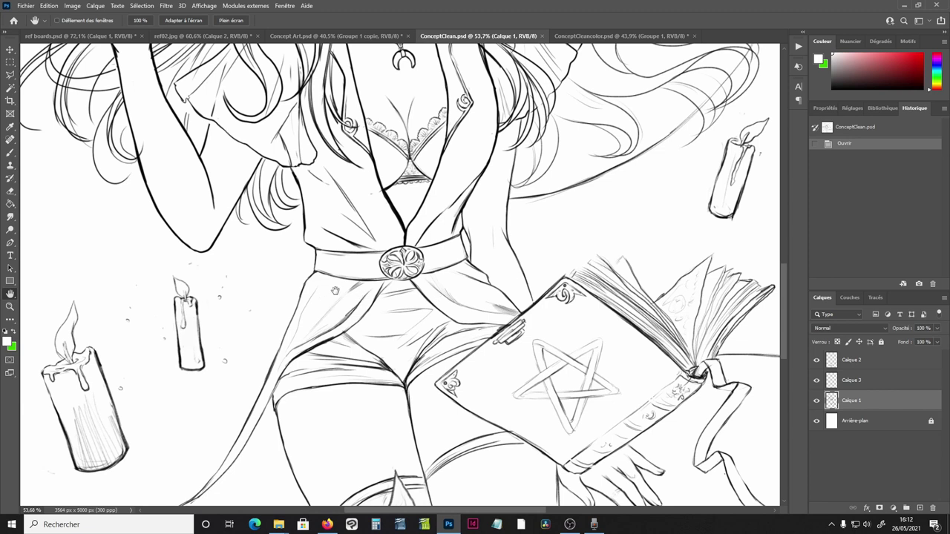
left_click_drag(447, 147, 433, 387)
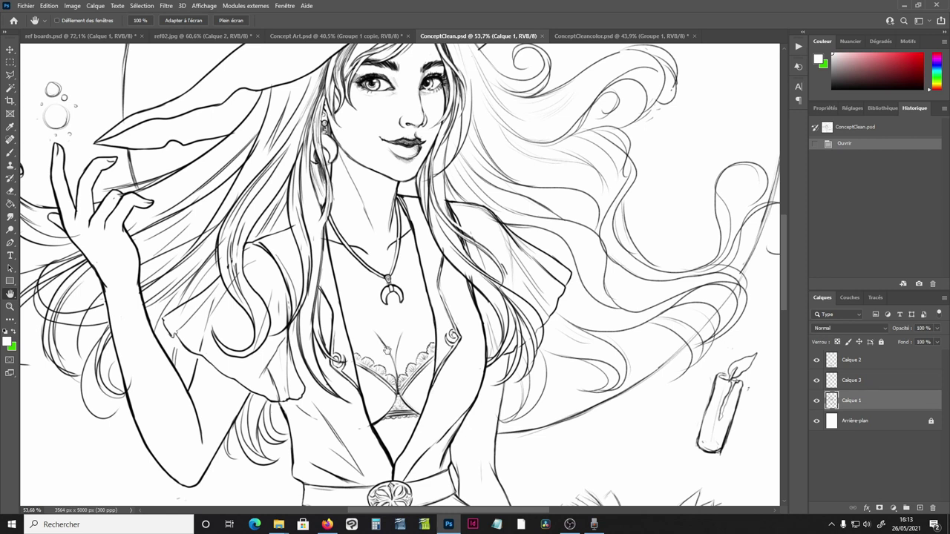
Step: Inspect the line work of the witch's face up close, followed by the hat brim, raised hand and sleeve
left_click_drag(350, 164, 435, 284)
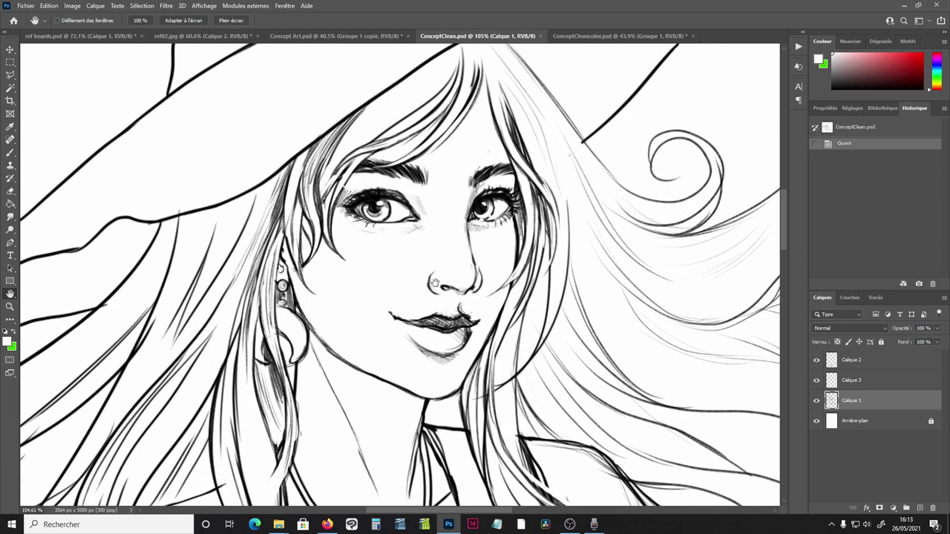
left_click_drag(418, 253, 437, 294)
scroll(437, 294, "down", 2)
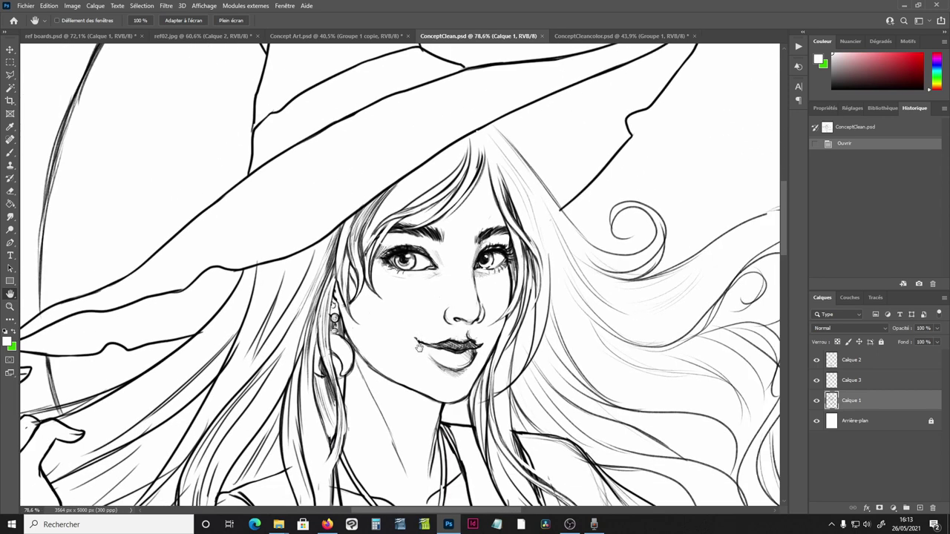
left_click_drag(430, 374, 438, 275)
scroll(439, 275, "down", 2)
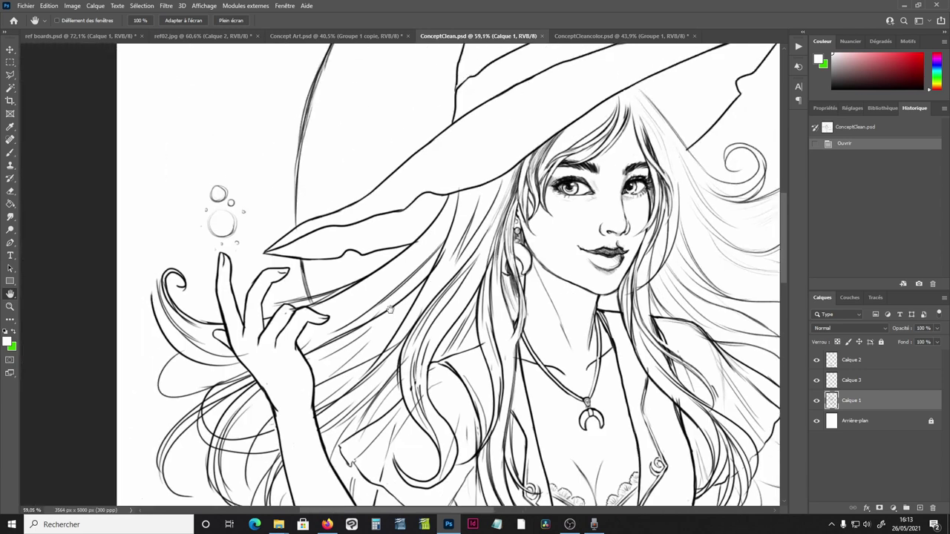
left_click_drag(248, 226, 302, 240)
scroll(508, 355, "down", 4)
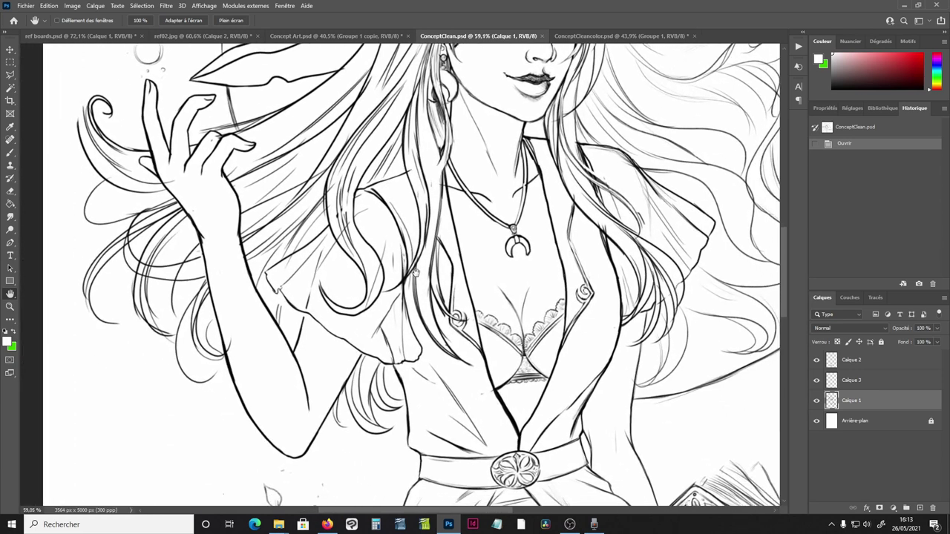
Step: Review the line art of the book, candles and legs, and view the whole composition with the moon circle
left_click_drag(515, 371, 383, 196)
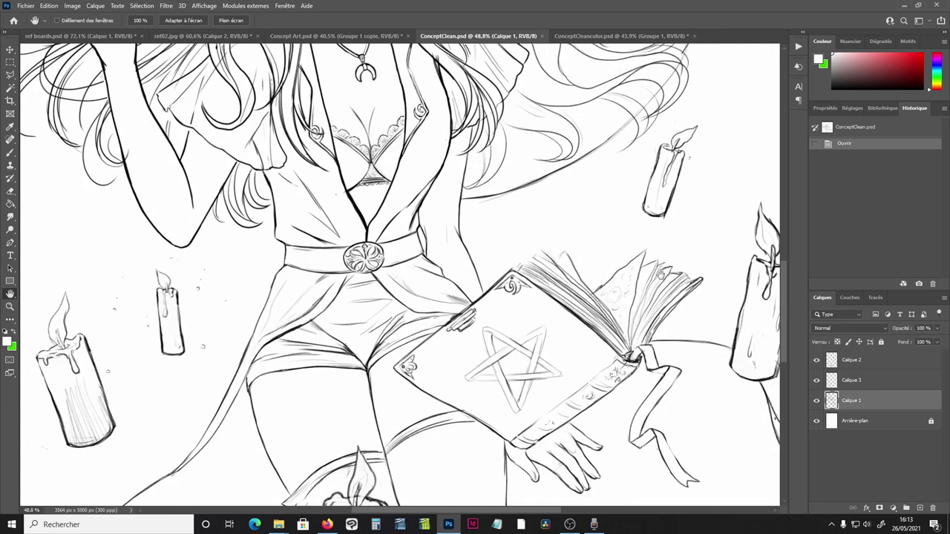
scroll(443, 301, "down", 1)
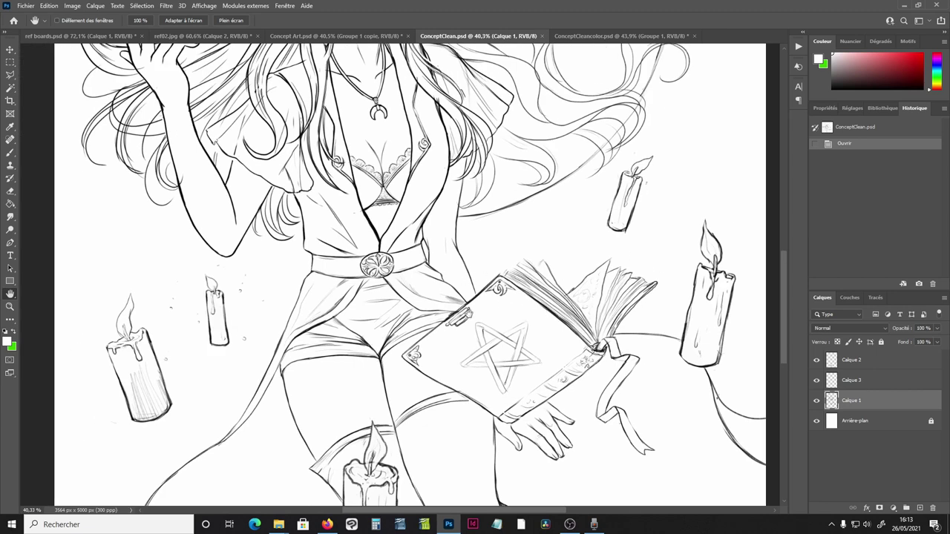
left_click_drag(459, 320, 509, 169)
scroll(427, 238, "down", 2)
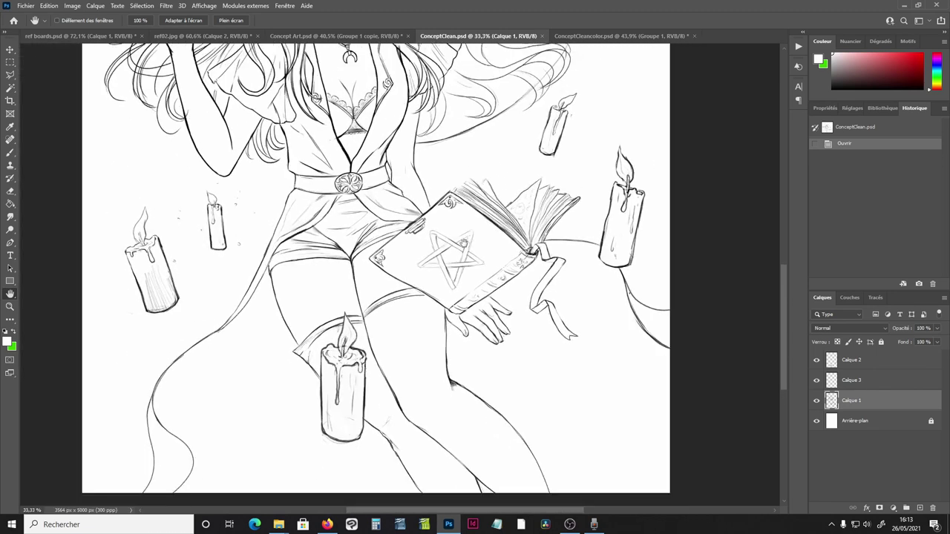
scroll(464, 269, "down", 3)
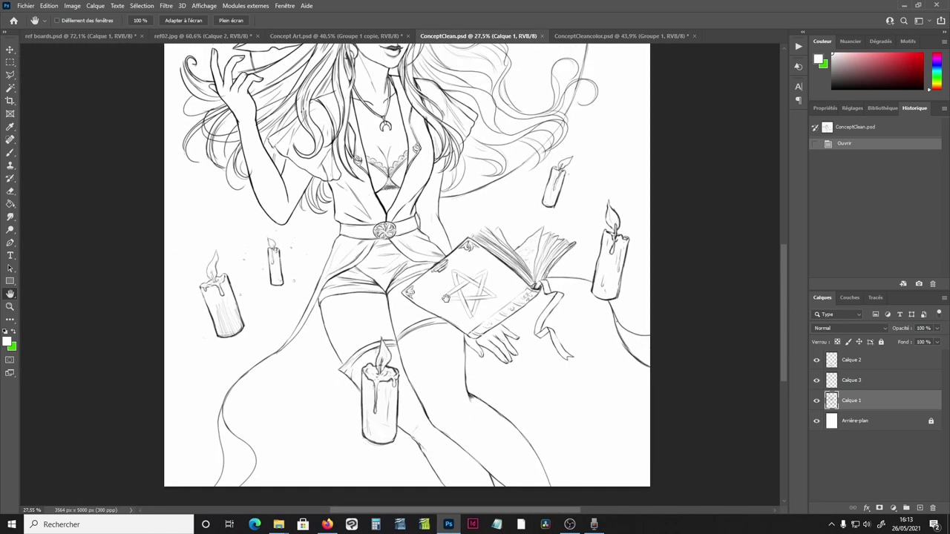
scroll(483, 300, "down", 2)
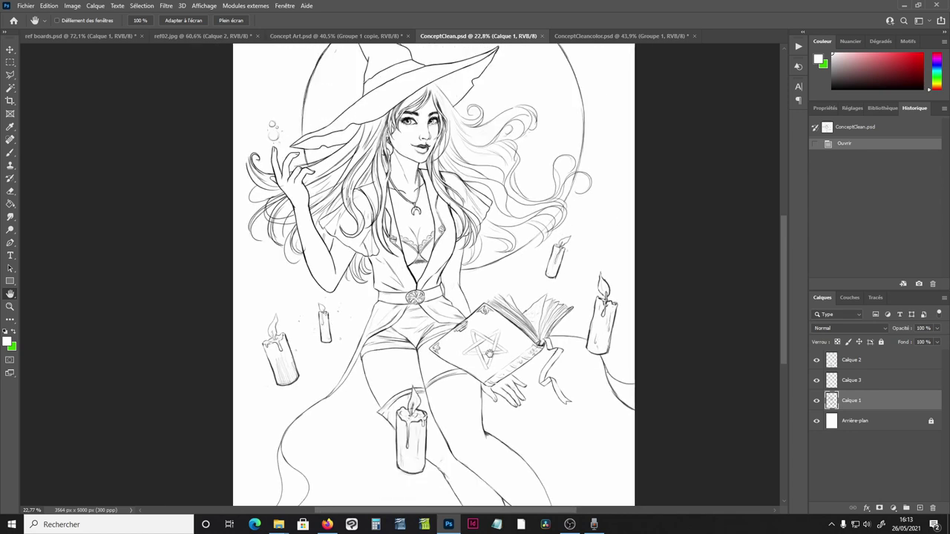
scroll(489, 354, "down", 2)
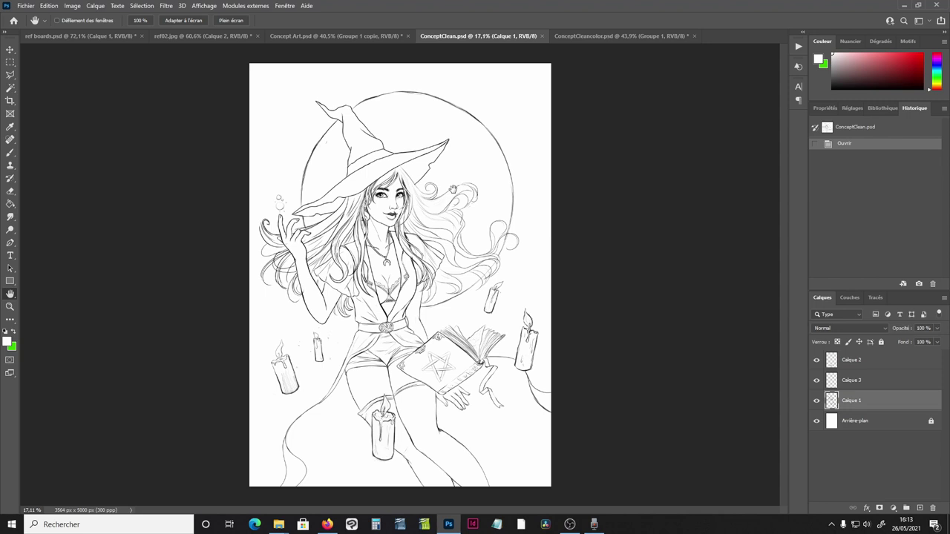
scroll(392, 186, "up", 2)
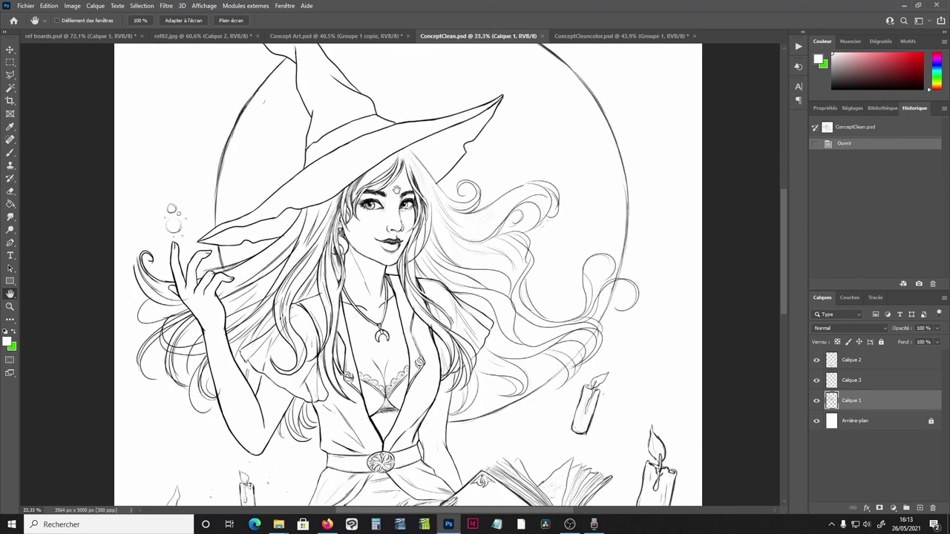
scroll(415, 194, "down", 2)
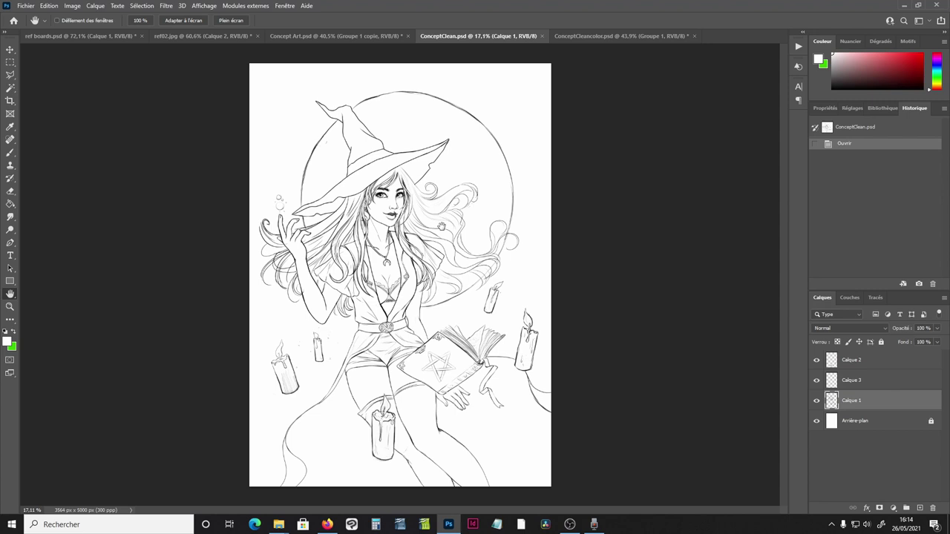
scroll(442, 227, "up", 1)
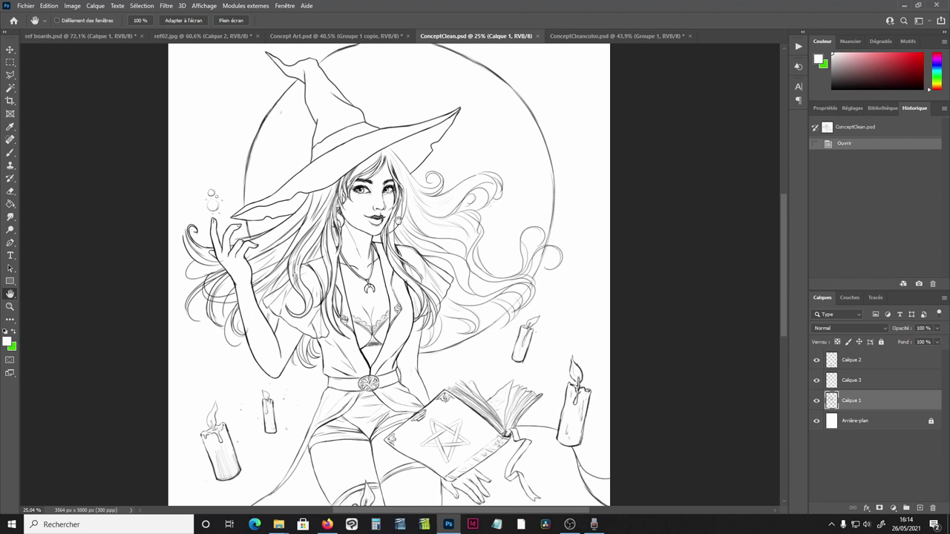
Step: Switch to ConceptCleancolor.psd and examine the coloured illustration from the stockings, candles and spell book up to the hat and moon
left_click(572, 38)
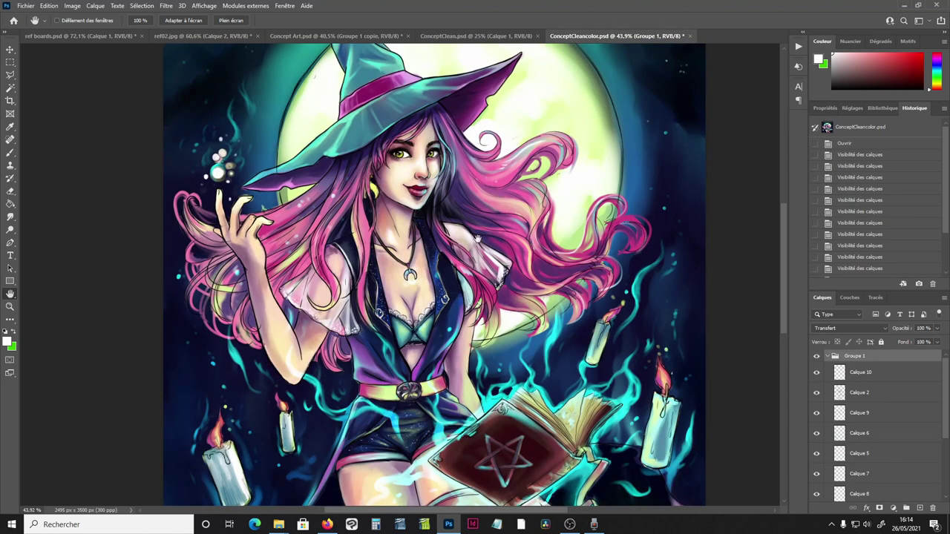
scroll(478, 239, "up", 3)
scroll(381, 236, "down", 2)
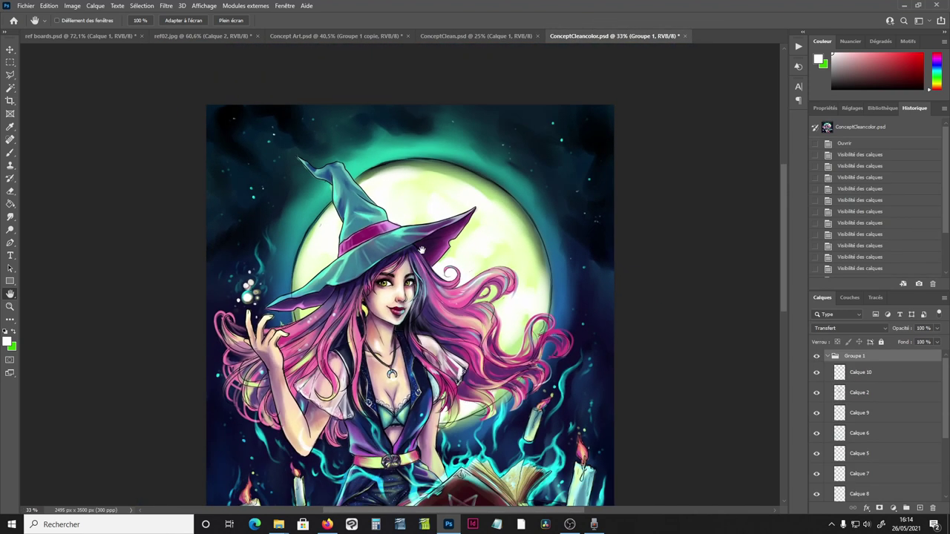
left_click_drag(381, 237, 436, 104)
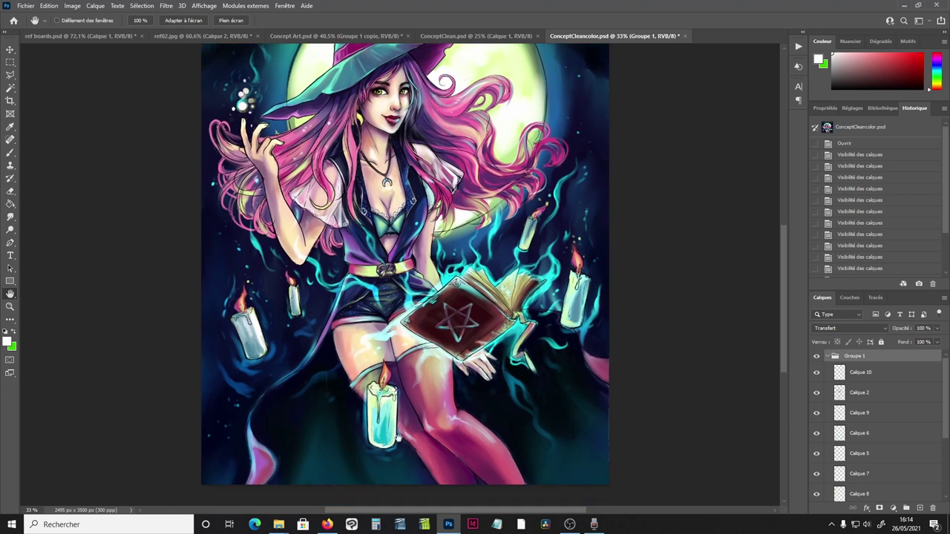
scroll(445, 394, "up", 3)
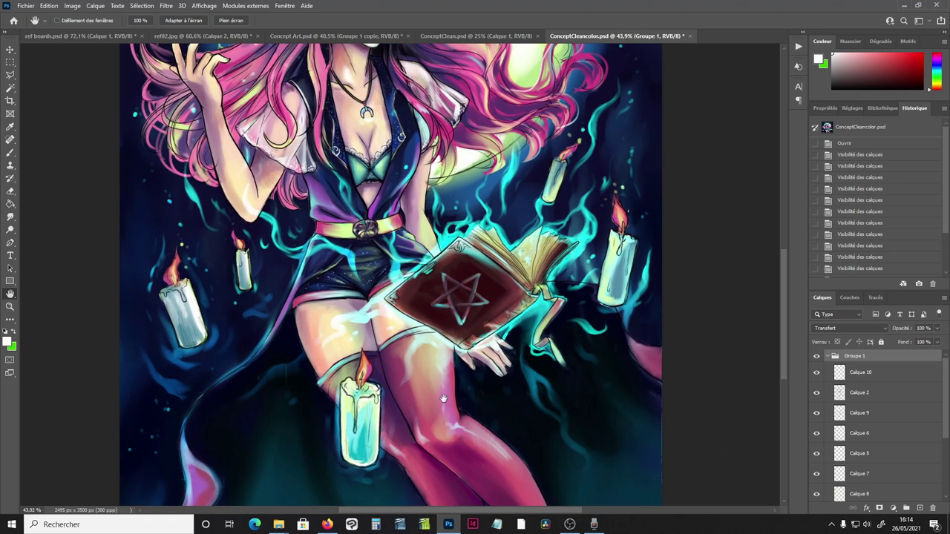
scroll(456, 370, "up", 1)
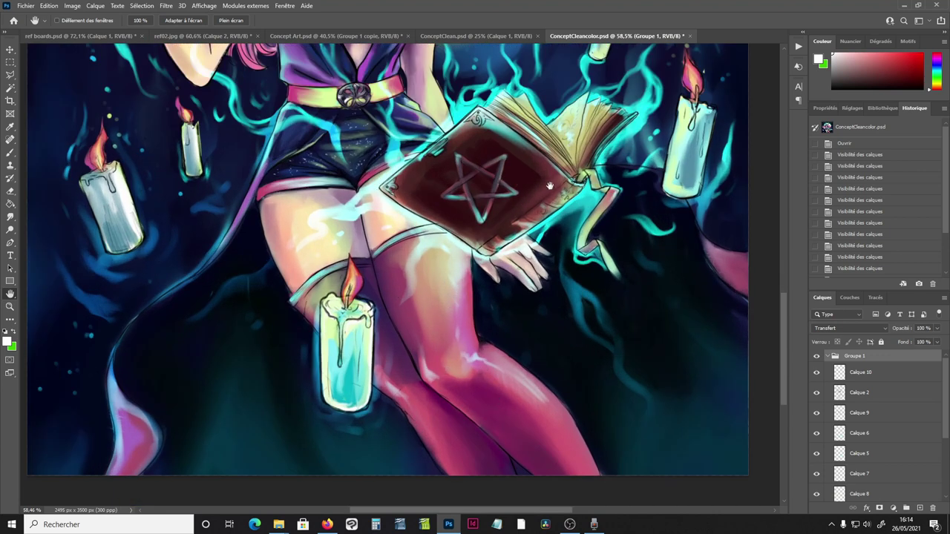
left_click_drag(459, 233, 477, 388)
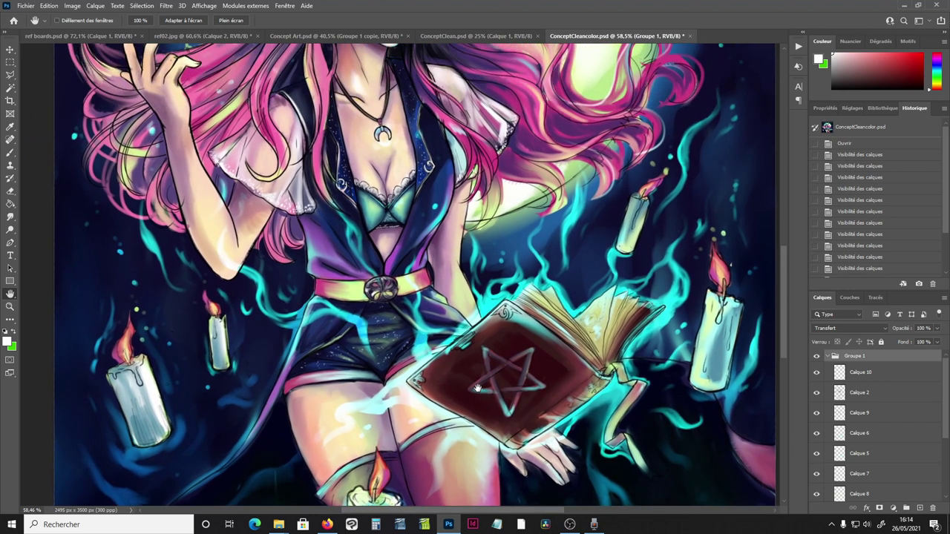
left_click_drag(535, 175, 533, 339)
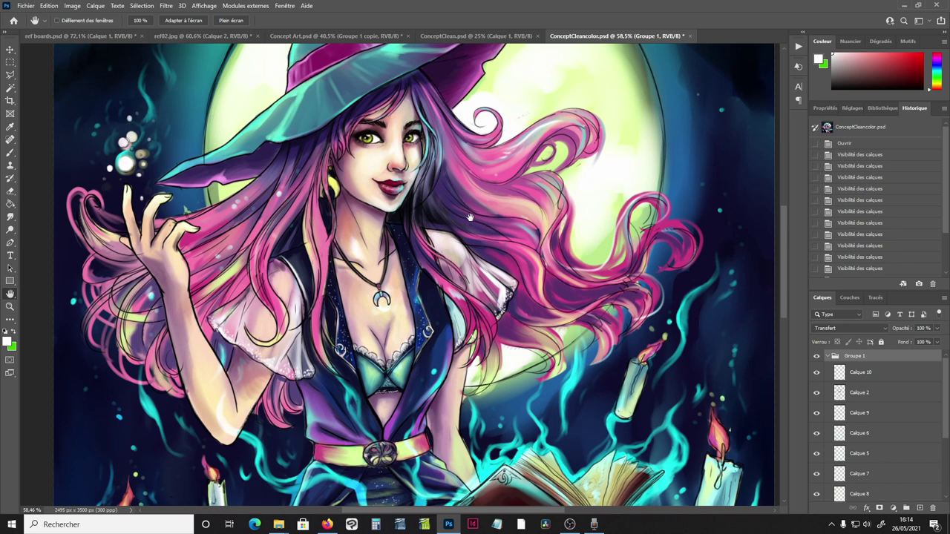
left_click_drag(475, 186, 477, 322)
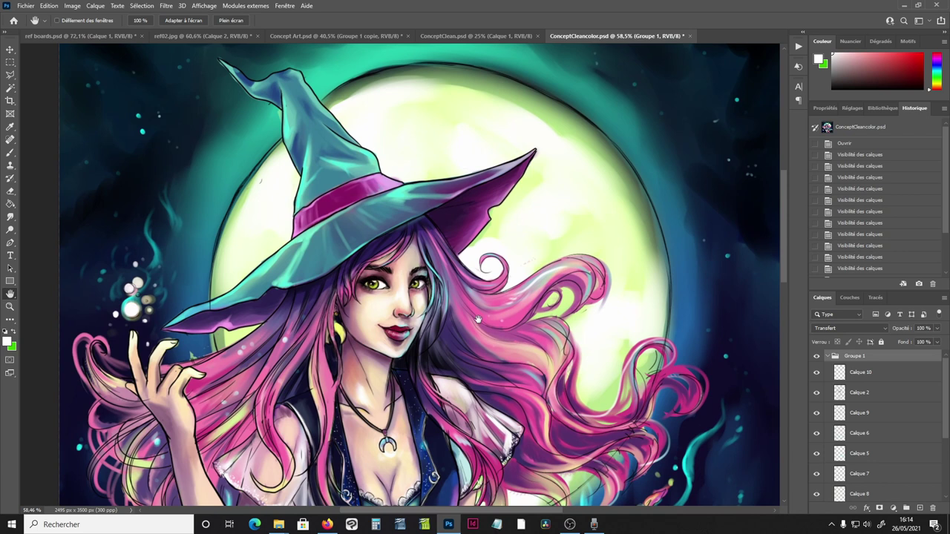
Step: Examine the colour rendering of the hat, face and pink hair up close, along with the raised hand, vest and belt
scroll(319, 271, "up", 2)
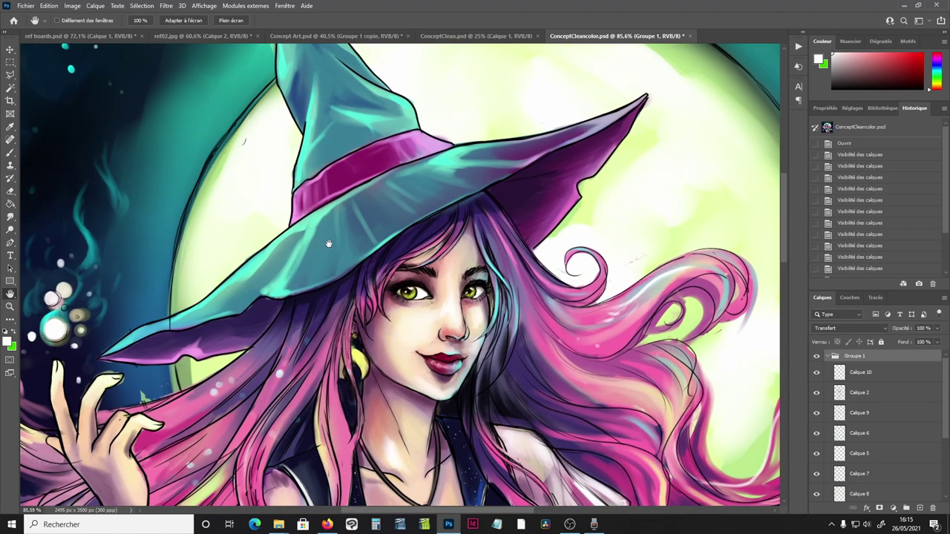
scroll(330, 244, "up", 2)
left_click_drag(406, 230, 408, 214)
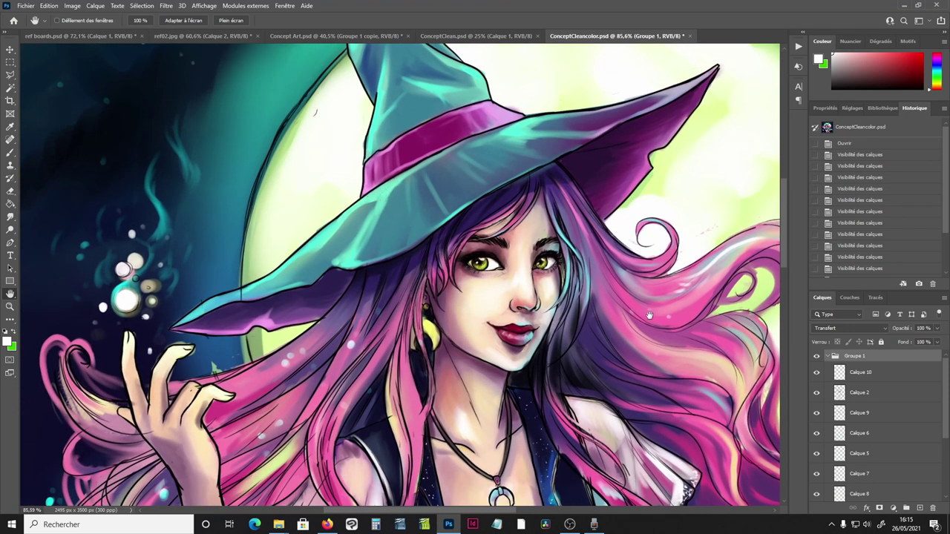
left_click_drag(650, 316, 567, 250)
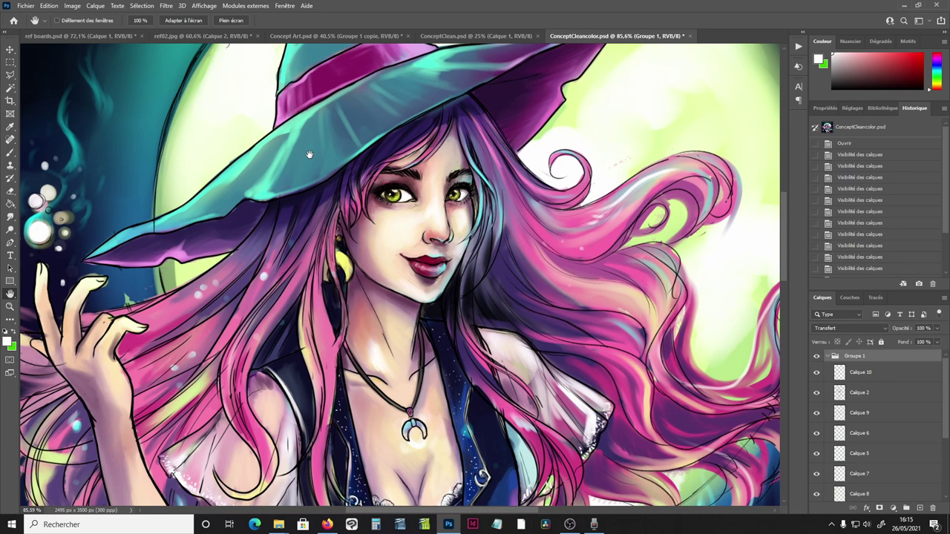
left_click_drag(484, 172, 486, 293)
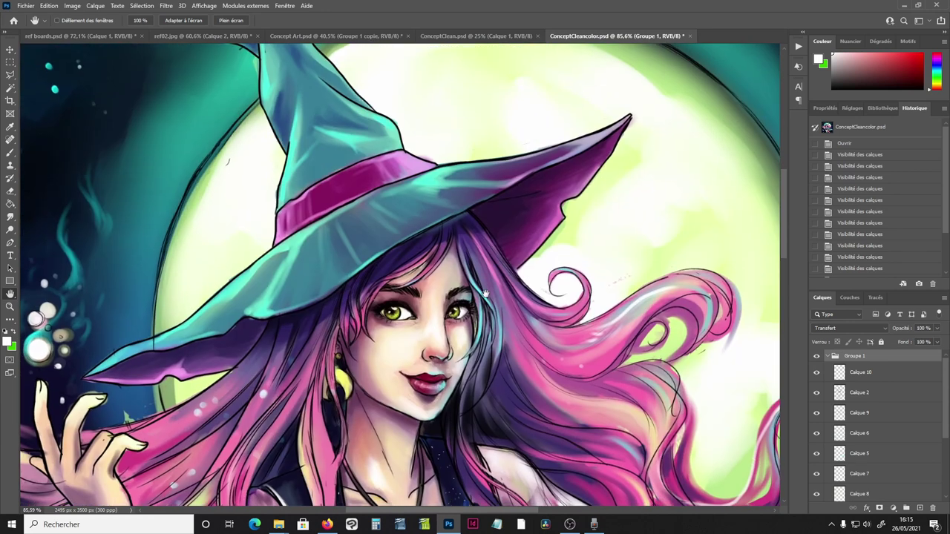
scroll(486, 294, "down", 1)
scroll(505, 293, "down", 2)
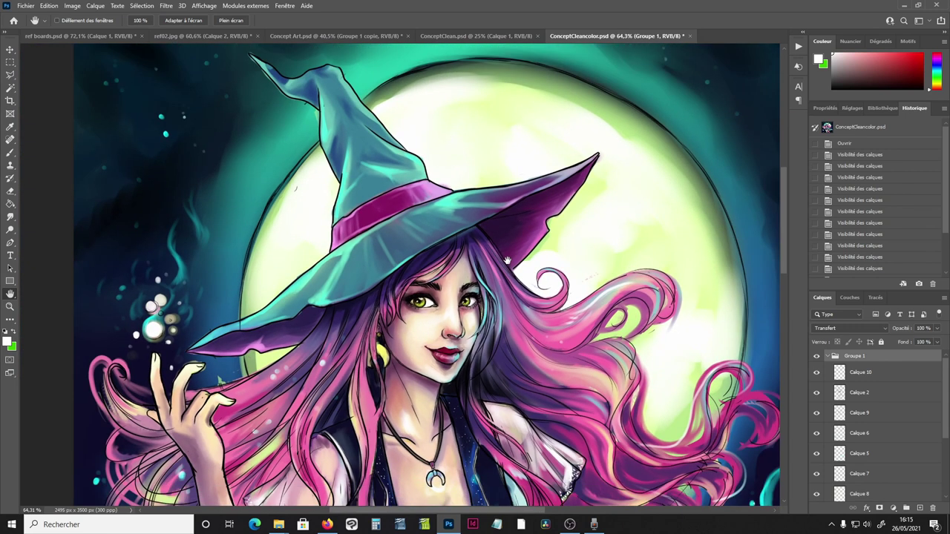
left_click_drag(526, 318, 515, 169)
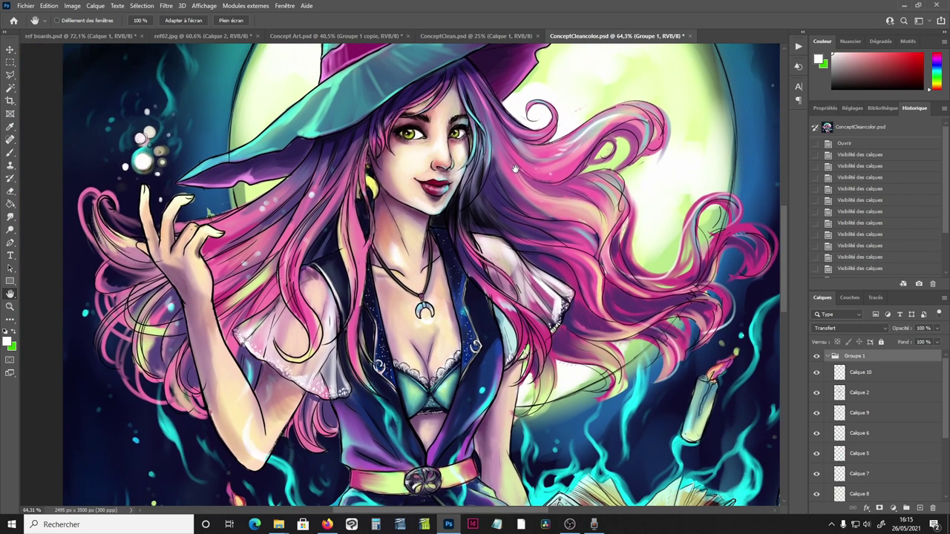
left_click_drag(683, 309, 654, 256)
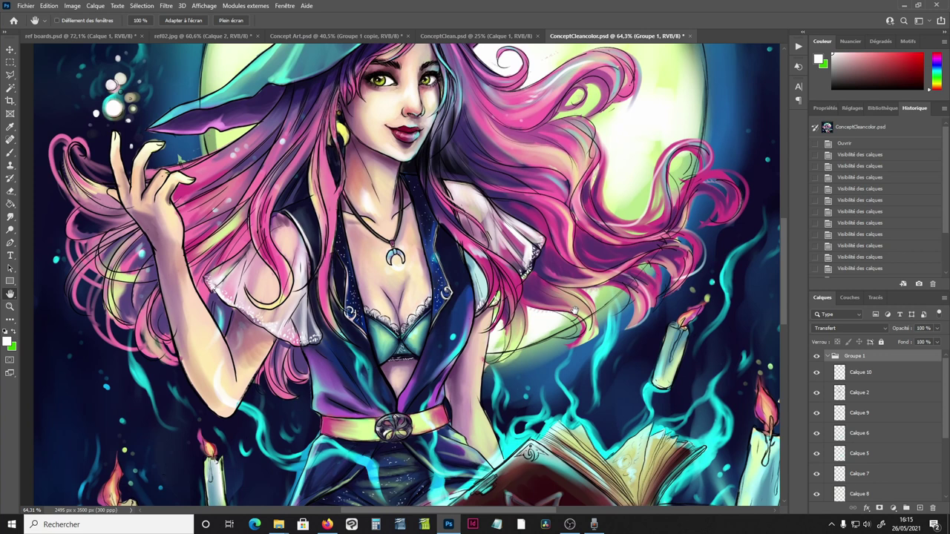
Step: Examine the coloured illustration up close from the spell book and candles up to the hat, face, hair and moon
scroll(574, 310, "down", 5)
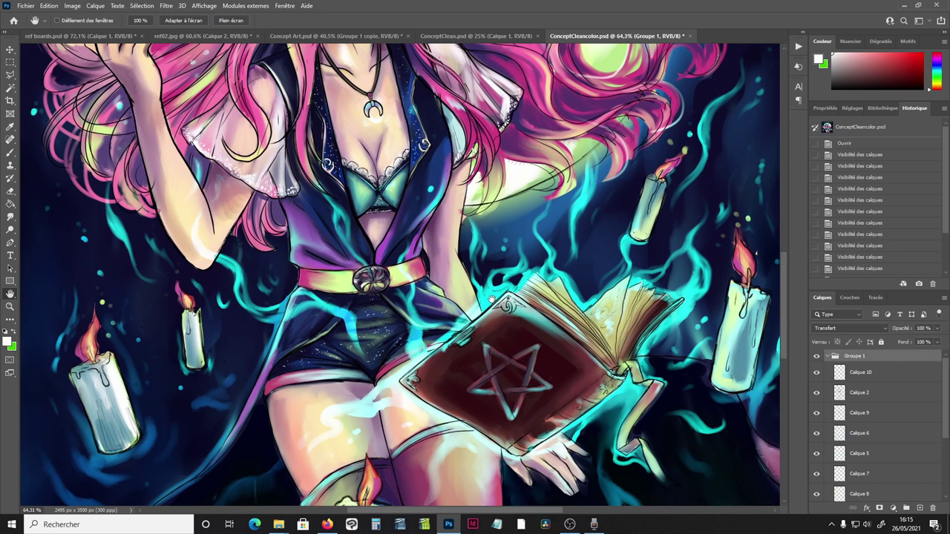
left_click_drag(490, 298, 518, 343)
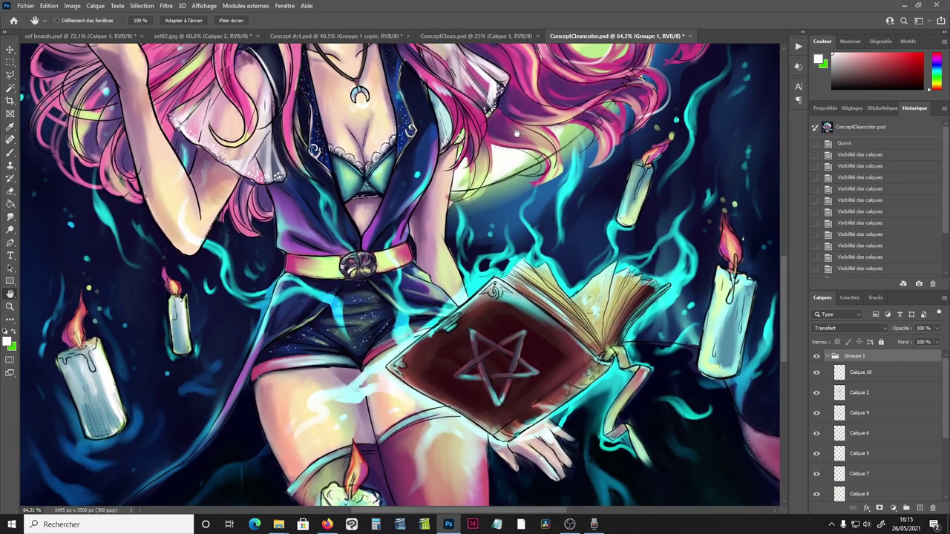
left_click_drag(518, 135, 575, 347)
left_click_drag(422, 180, 395, 341)
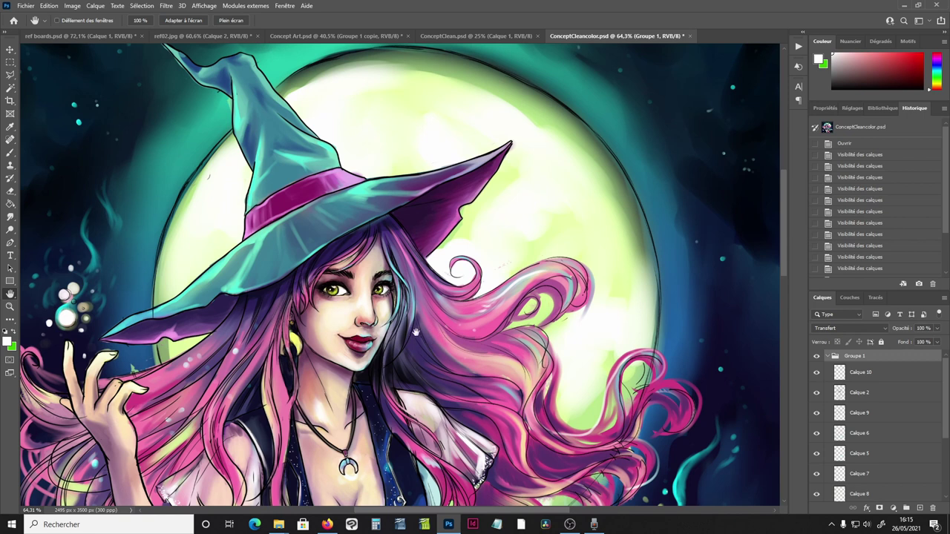
left_click_drag(427, 362, 523, 238)
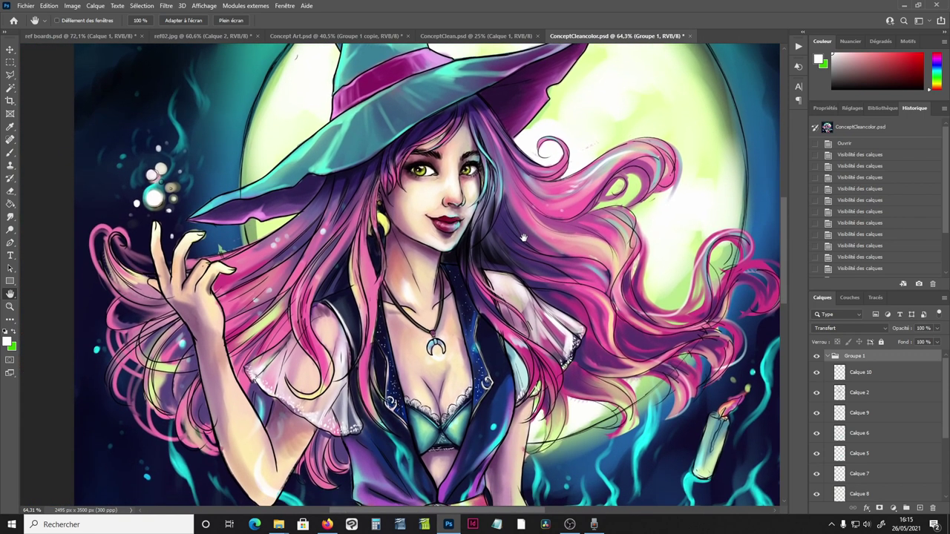
scroll(556, 220, "down", 2)
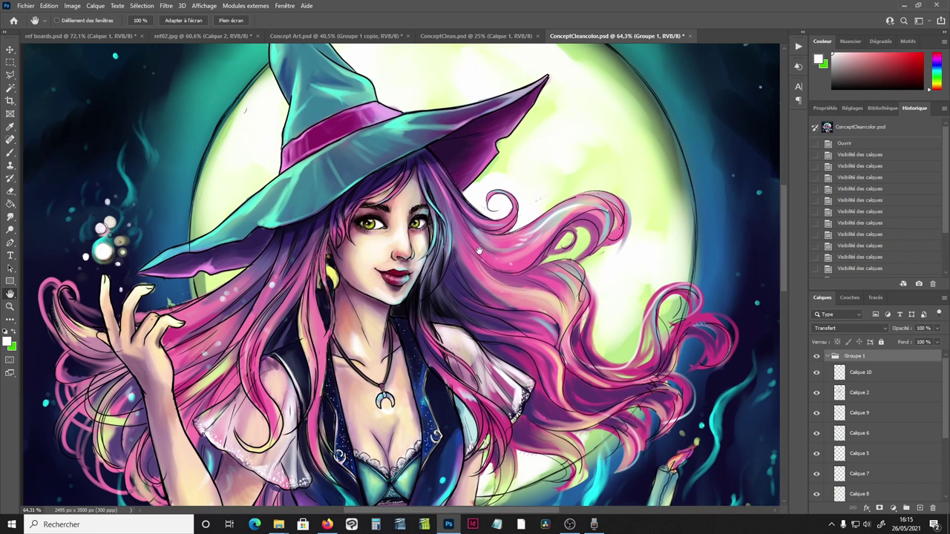
scroll(461, 230, "down", 2)
left_click_drag(495, 247, 464, 204)
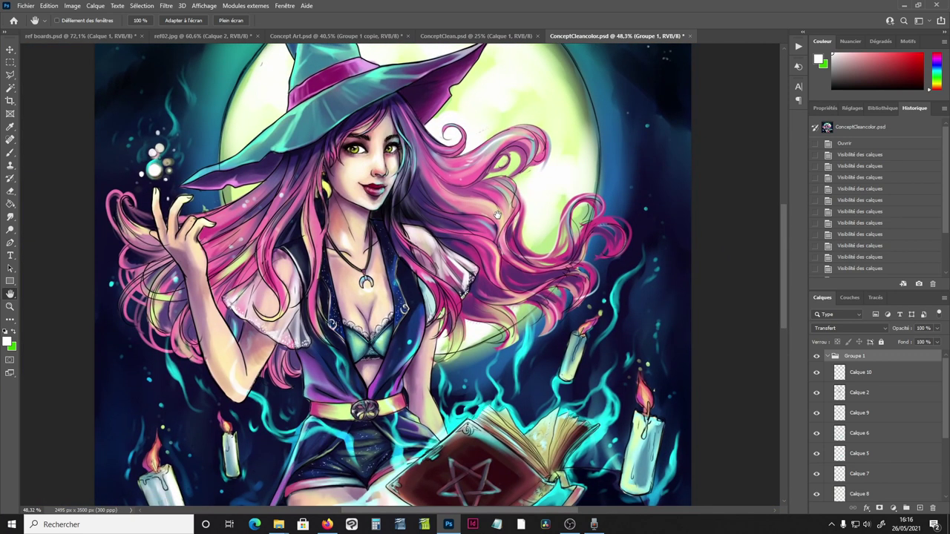
Step: Open the flattened ConceptCleancolor.jpg from the project folder
left_click(26, 6)
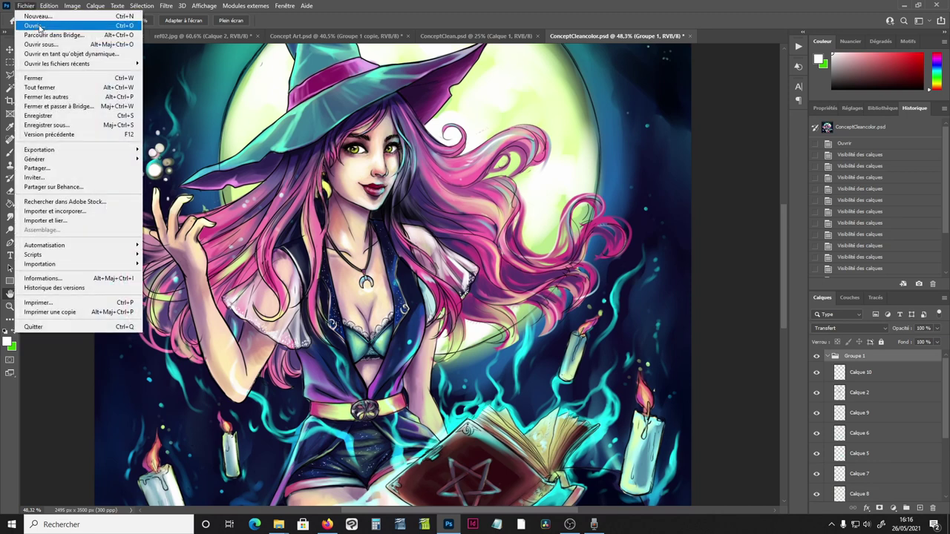
left_click(39, 26)
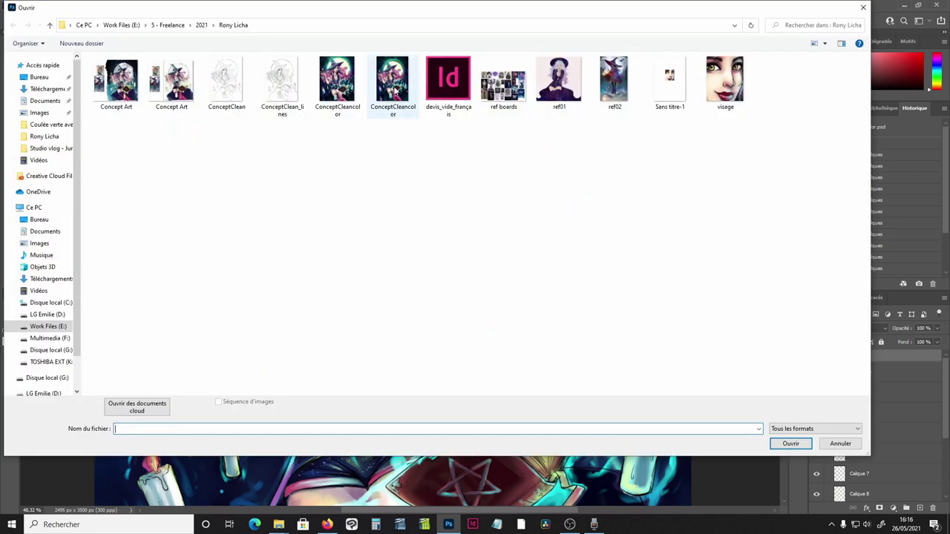
left_click(341, 86)
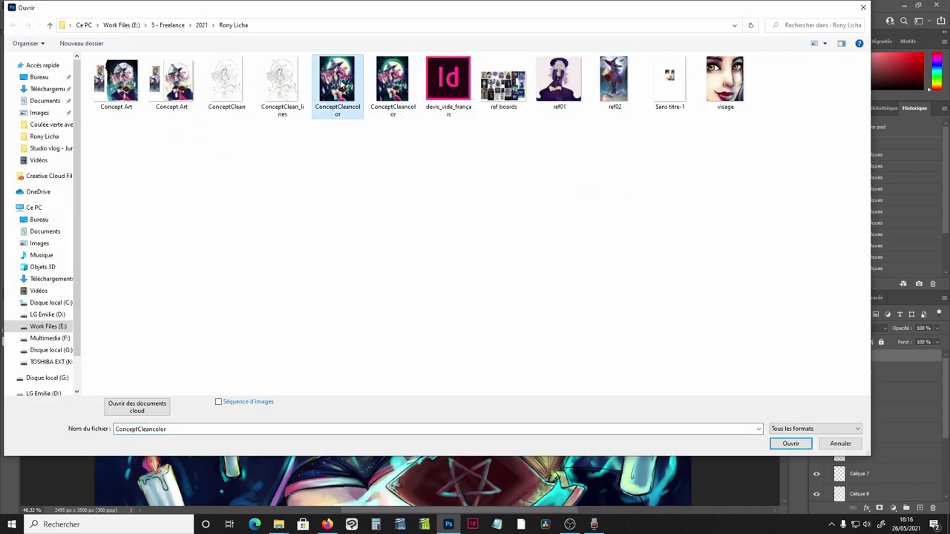
double_click(340, 84)
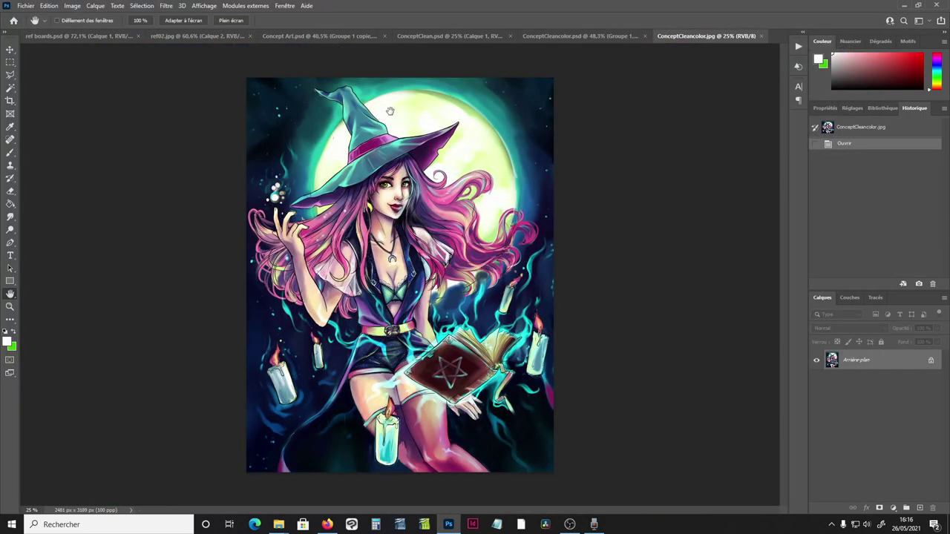
Step: Switch to ConceptCleancolor.psd and review the whole composition, then the witch's upper body up close
left_click(559, 35)
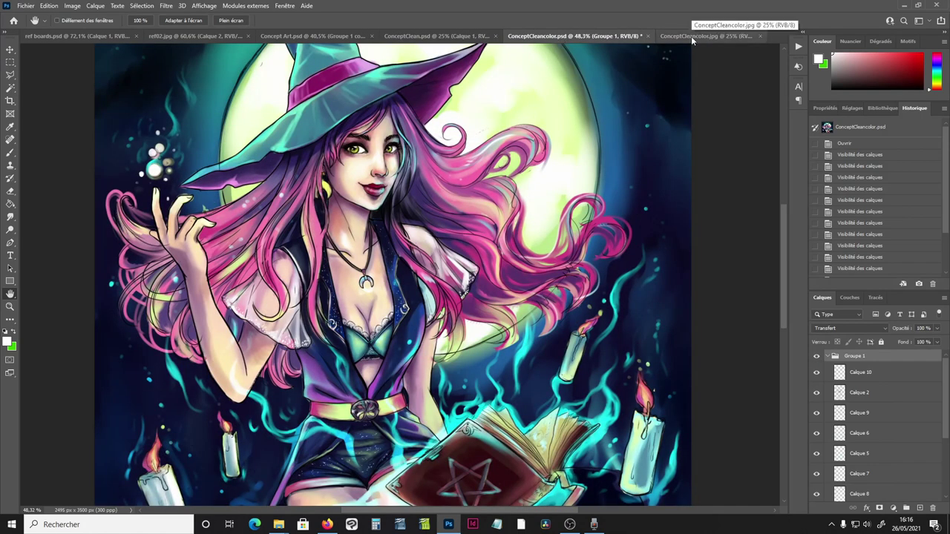
scroll(507, 187, "down", 3)
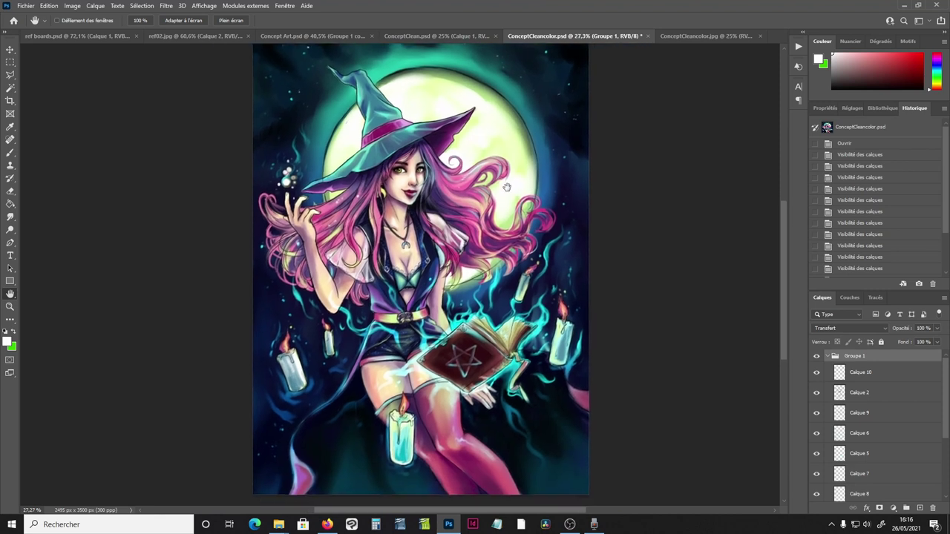
scroll(507, 187, "down", 2)
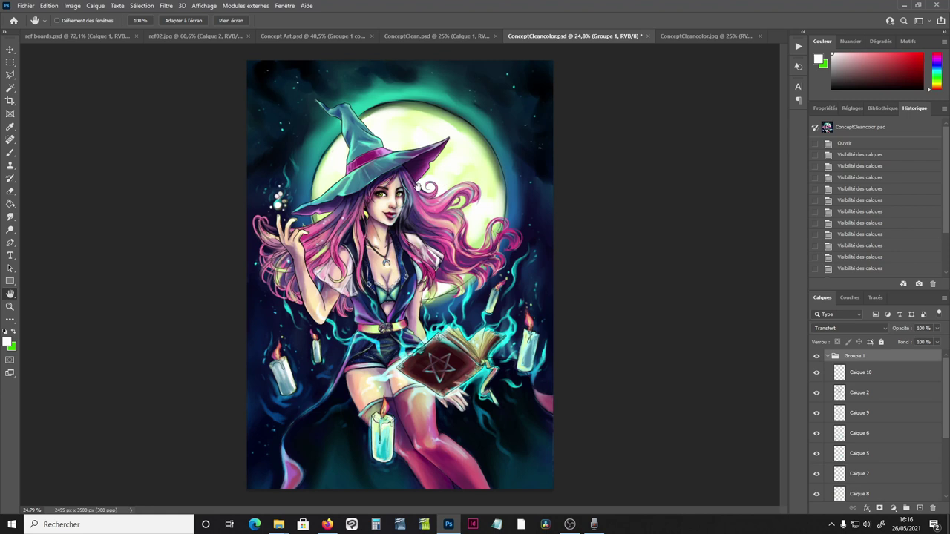
scroll(418, 184, "up", 4)
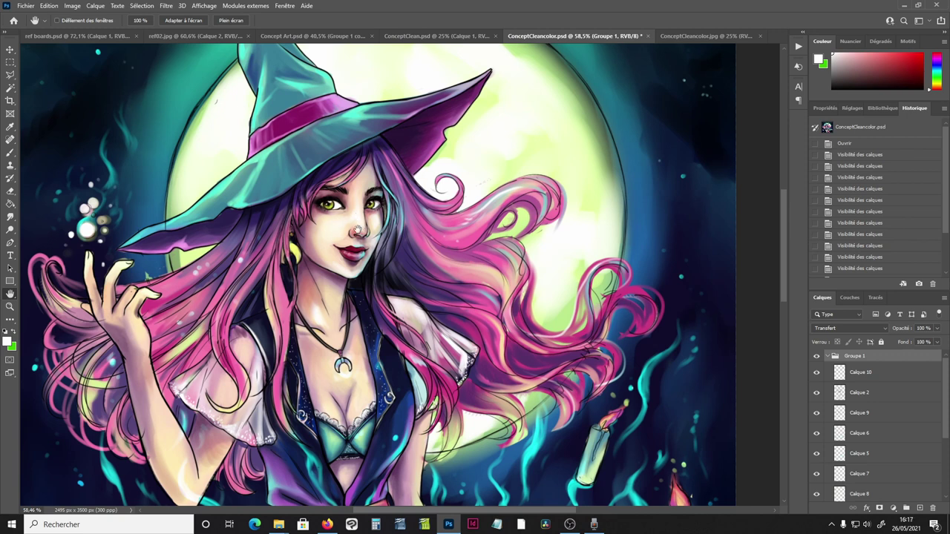
Step: Compare ConceptCleancolor.jpg with the PSD version, checking the sky above the hat and the overall framing
left_click(677, 37)
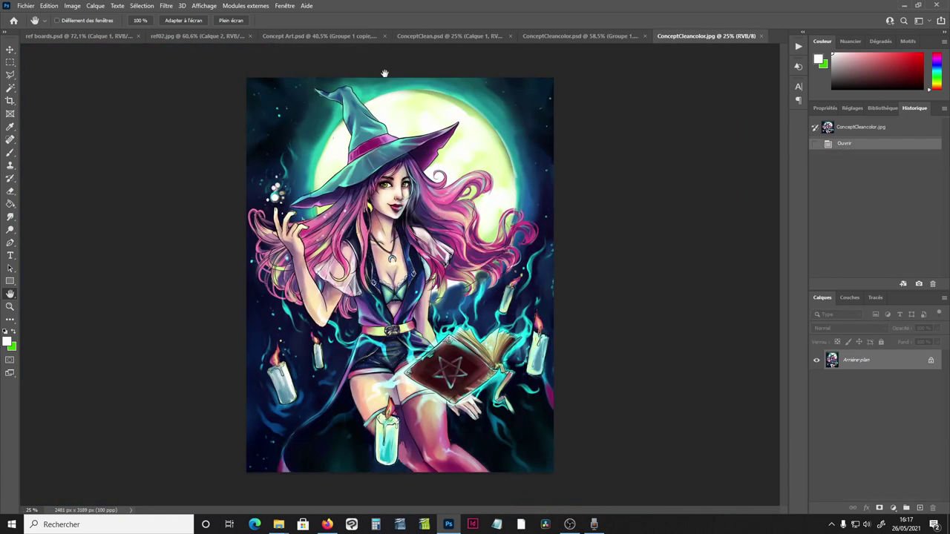
left_click(582, 36)
left_click_drag(390, 127, 395, 286)
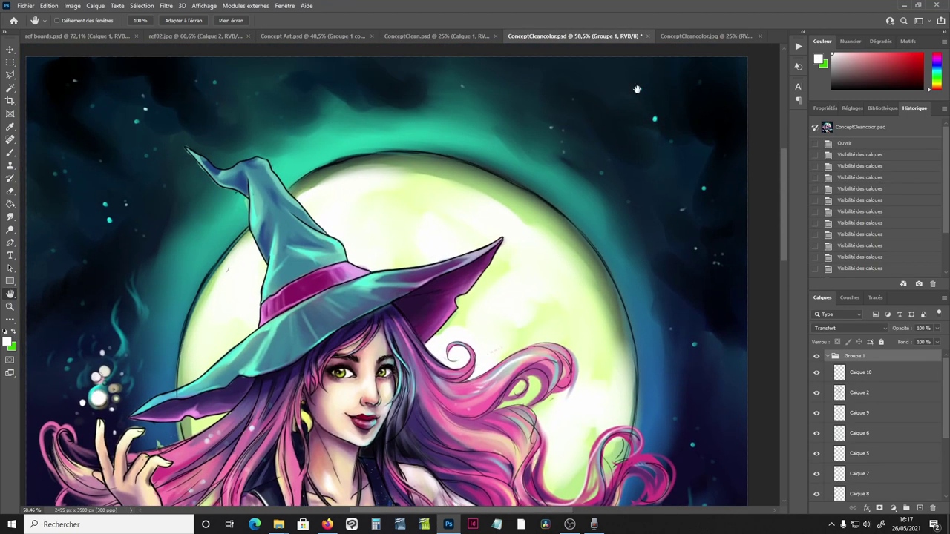
left_click(696, 36)
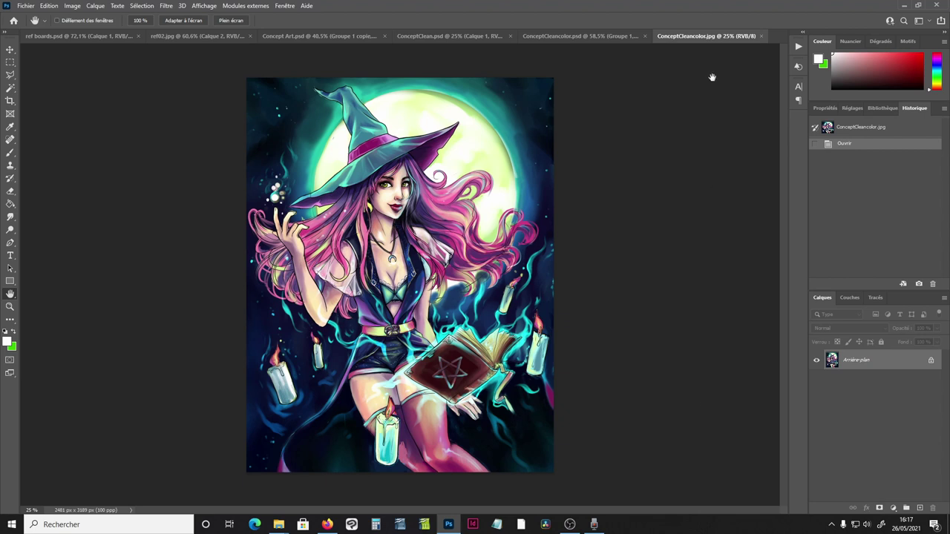
left_click(571, 34)
scroll(446, 223, "down", 3)
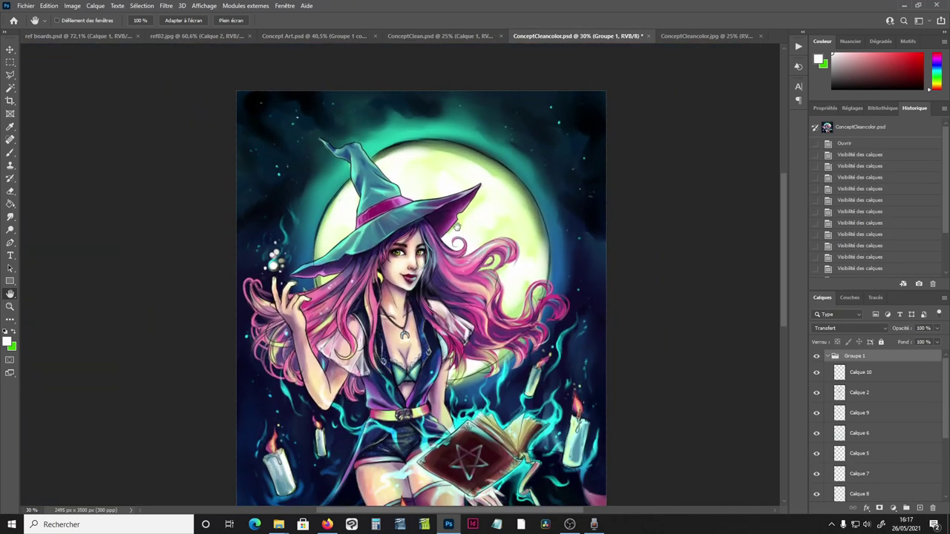
left_click_drag(457, 226, 469, 146)
scroll(465, 172, "down", 1)
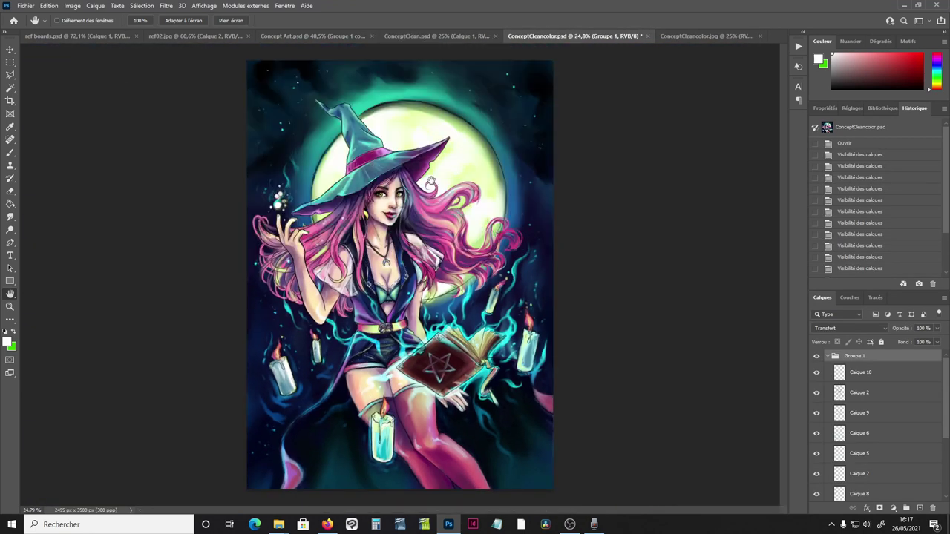
Step: Compare the JPG and PSD versions again at full view and review the line art in ConceptClean.psd
left_click(679, 37)
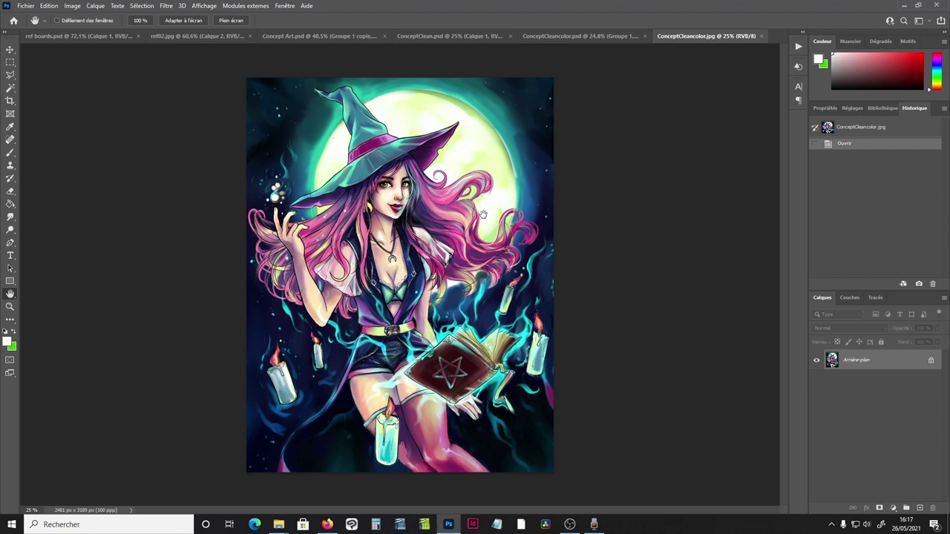
left_click(602, 36)
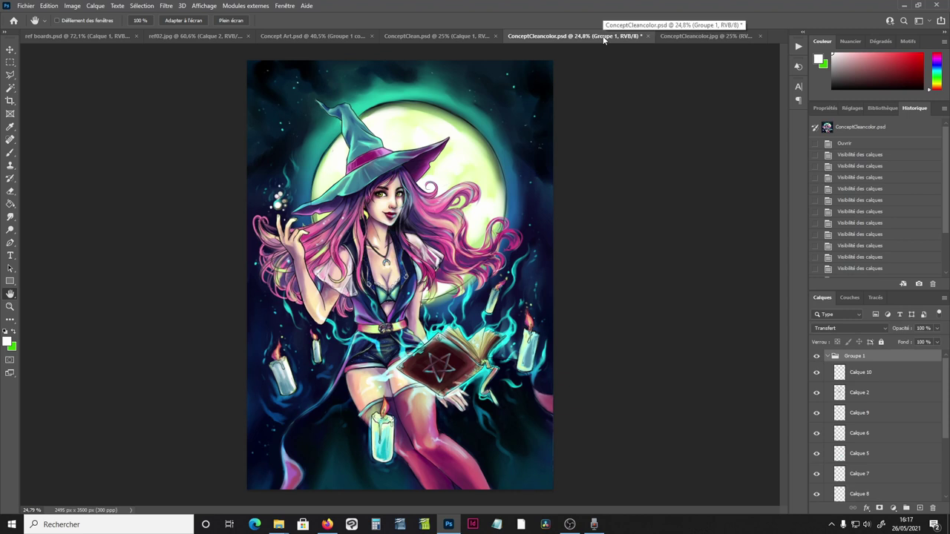
left_click(667, 35)
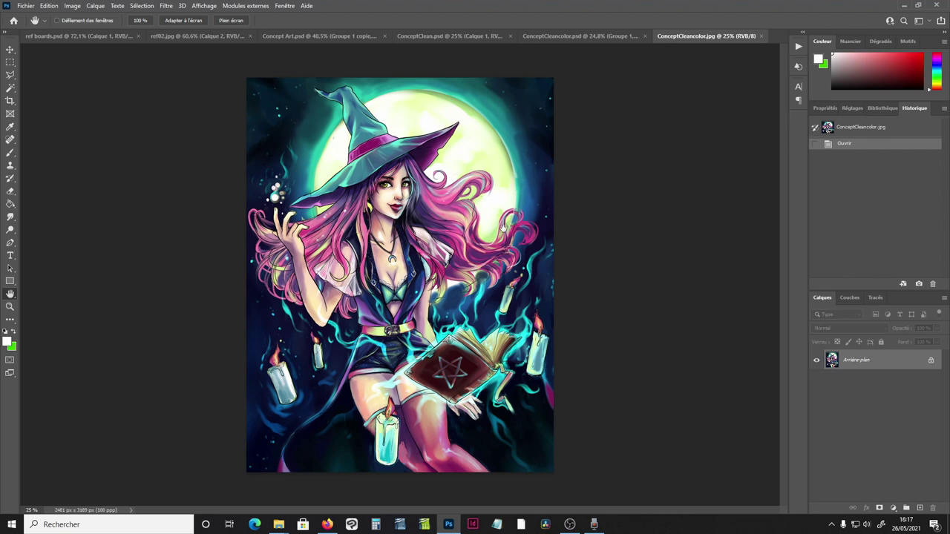
left_click(474, 35)
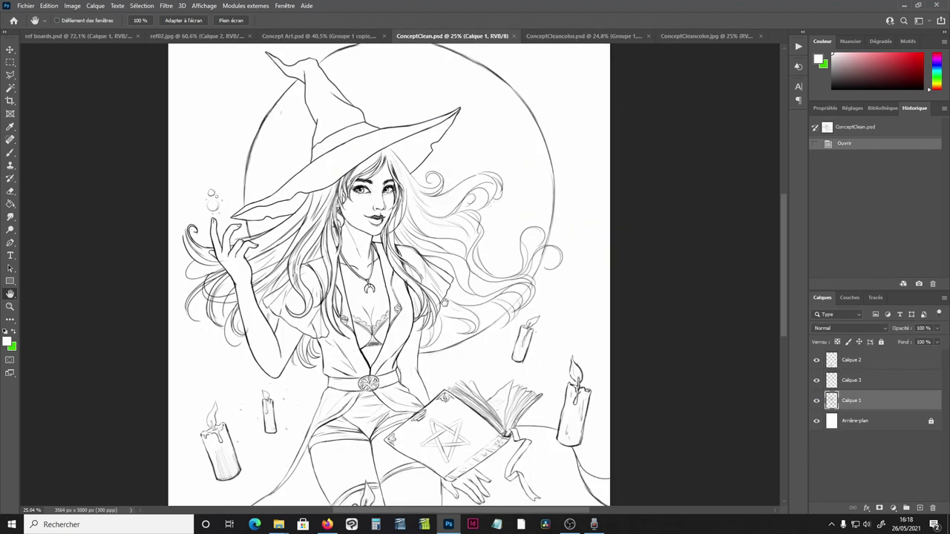
left_click_drag(443, 302, 458, 201)
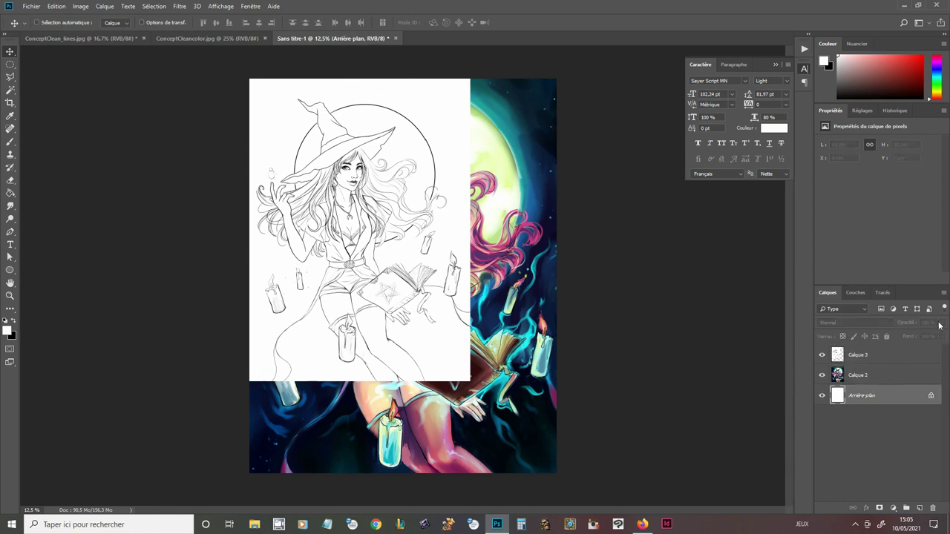
Step: Set the line art layer Calque 3 to the Produit blending mode over the coloured illustration
left_click(891, 378)
left_click(884, 359)
key("shift+alt+m")
Step: Scale the line art layer to about 149.7% and position it over the coloured witch
key("ctrl+t")
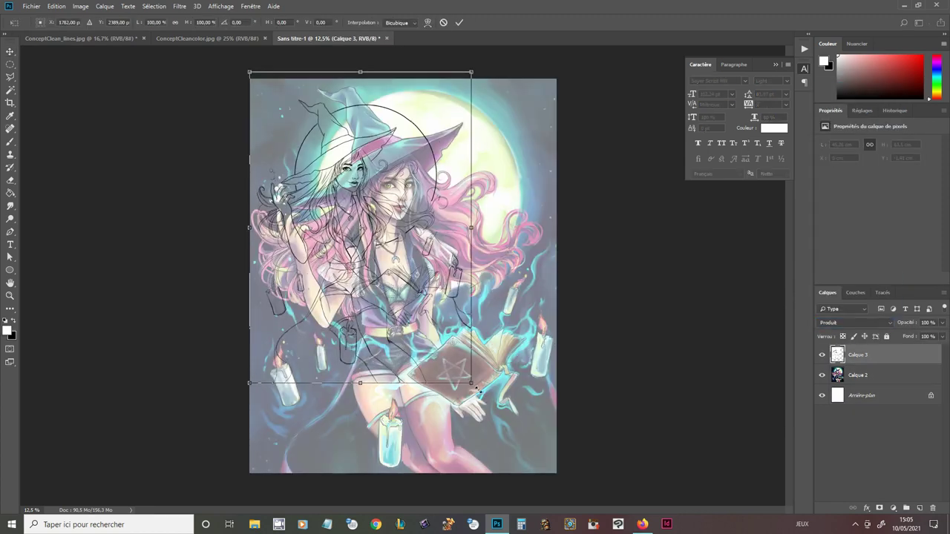
left_click_drag(476, 389, 574, 502)
left_click_drag(453, 349, 437, 324)
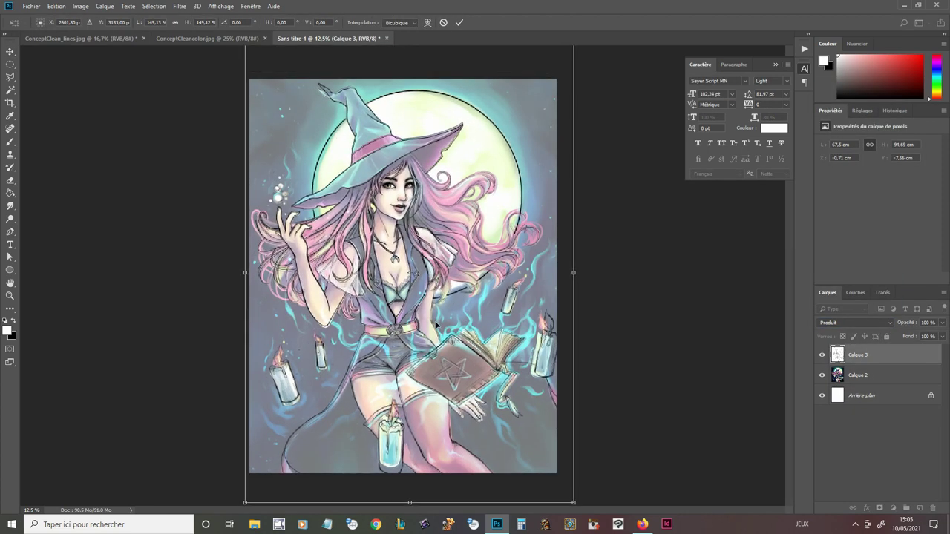
left_click_drag(573, 503, 576, 505)
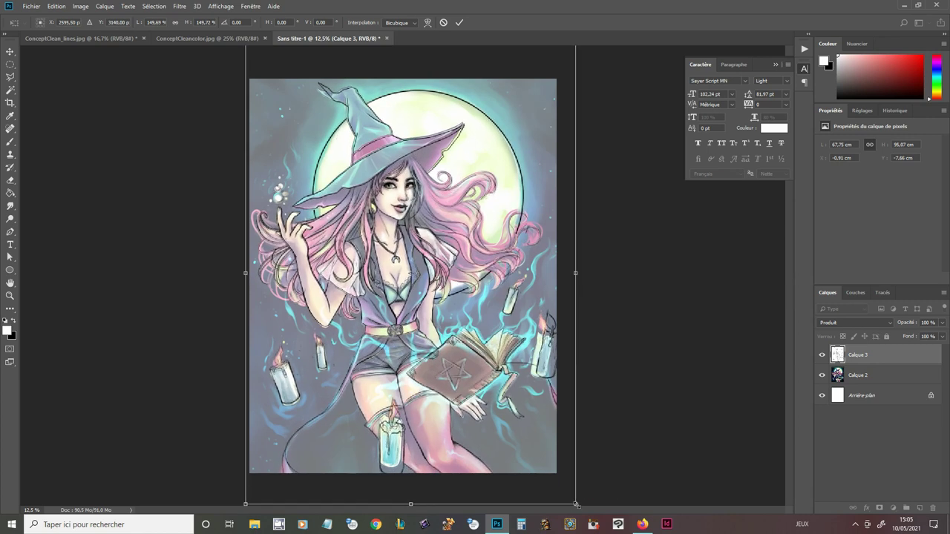
key("Return")
Step: Isolate the line art of the large candle beside the book on its own layer and move it onto the coloured candle
scroll(461, 406, "up", 3)
key("l")
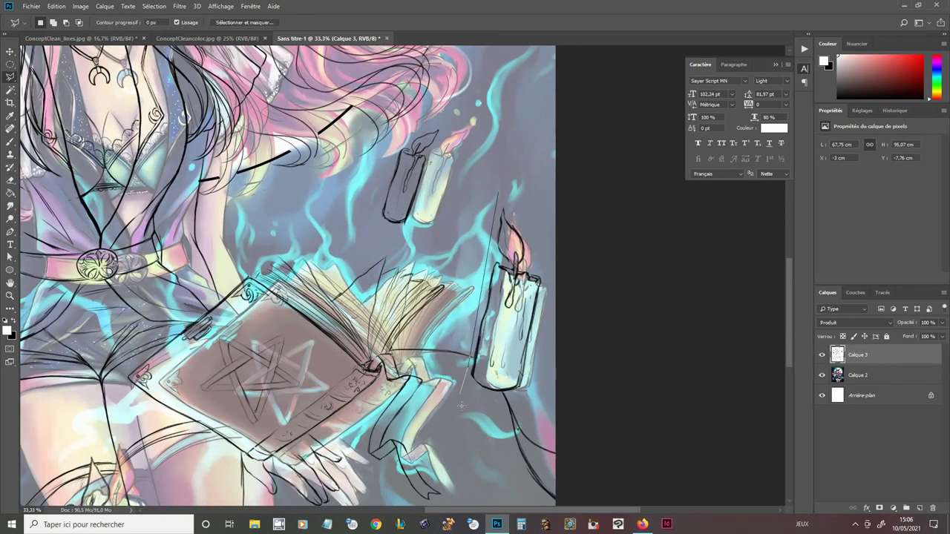
right_click(529, 239)
left_click(572, 320)
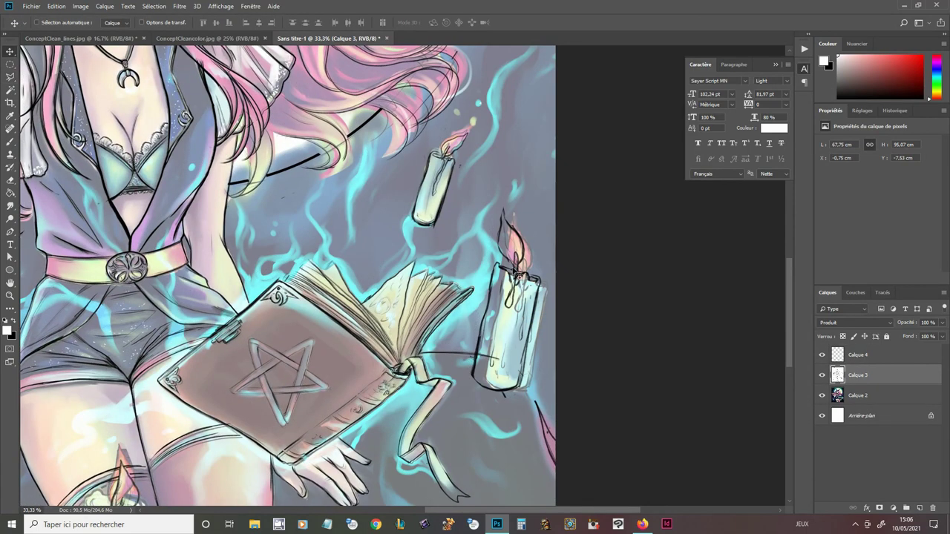
left_click_drag(512, 256, 528, 245)
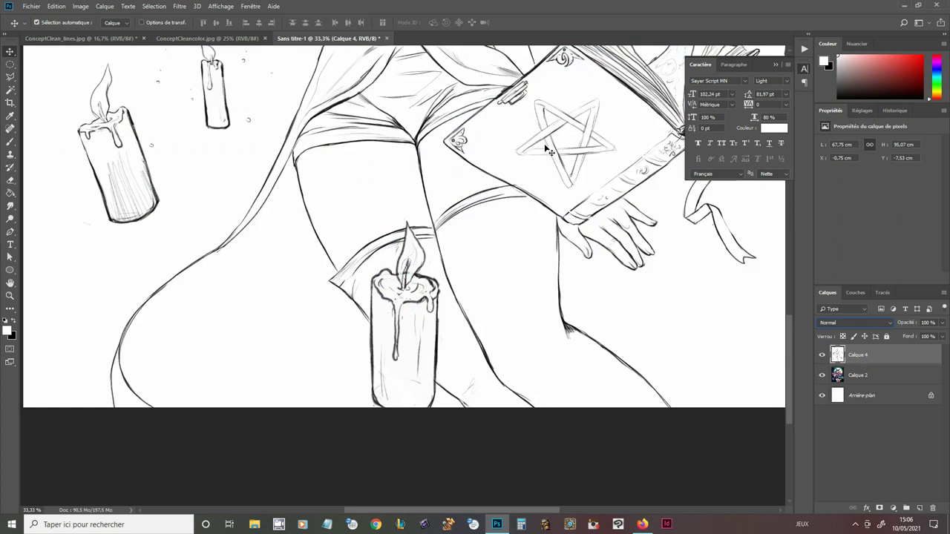
Step: Set the line art layer Calque 4 to Produit and put the candle in front of the legs on its own layer
left_click(854, 323)
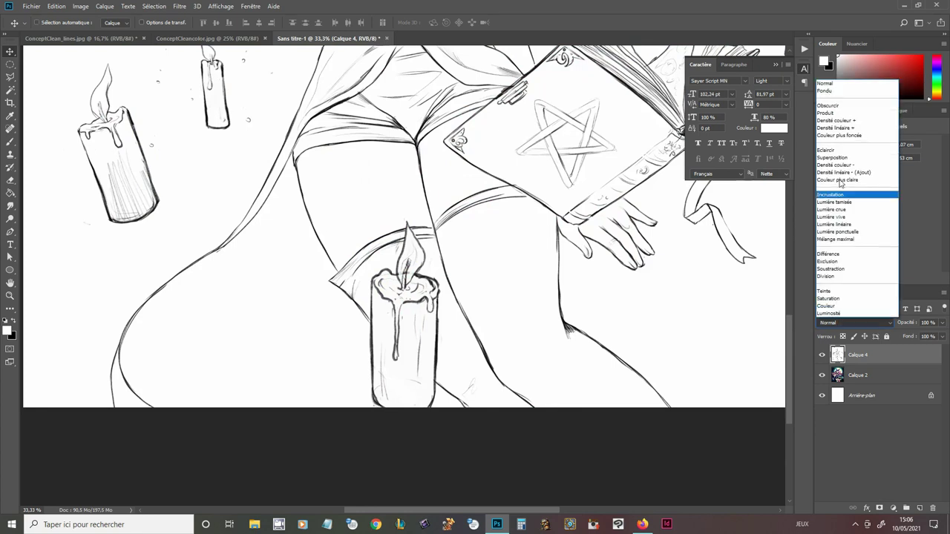
left_click(825, 112)
key("l")
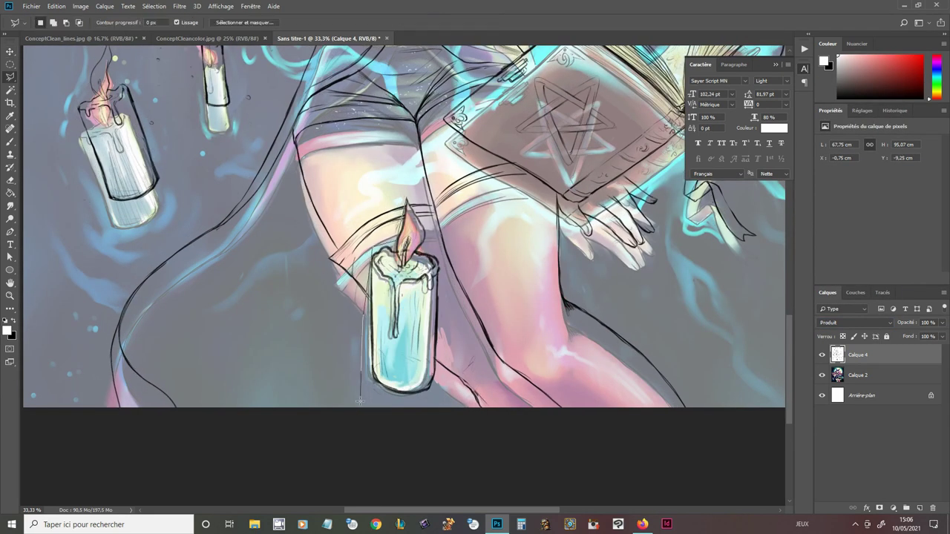
left_click_drag(359, 401, 440, 404)
key("ctrl+j")
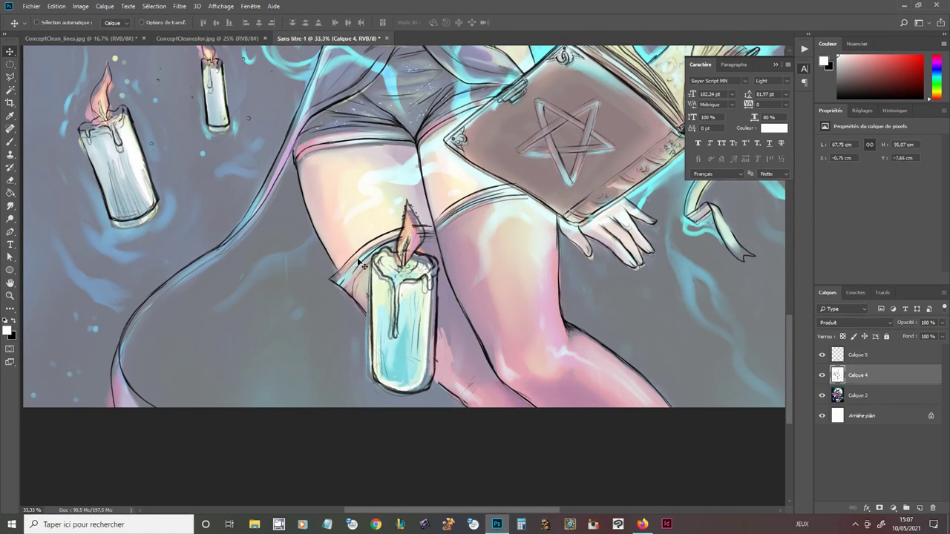
Step: Scale the front candle's line art to about 6.31 by 15.29 cm to fit the coloured candle
key("ctrl+t")
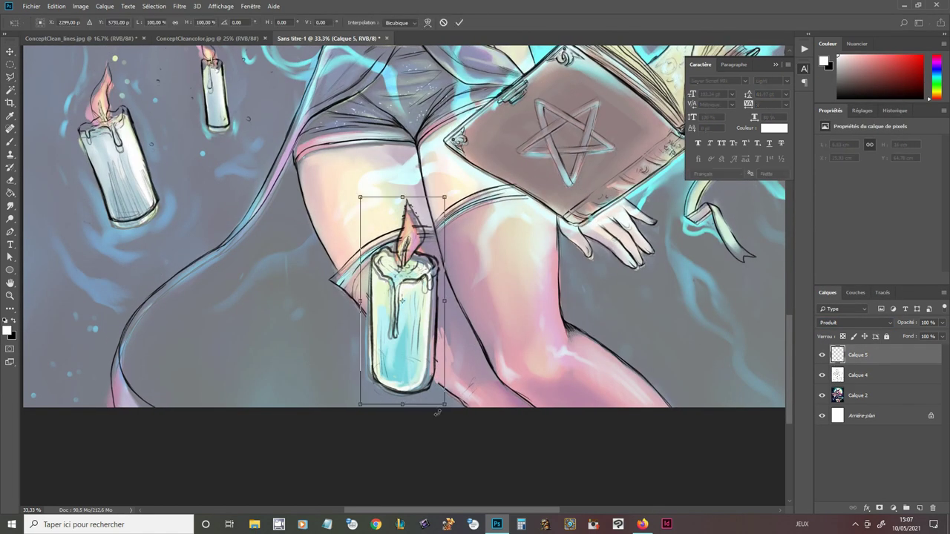
left_click_drag(438, 413, 435, 373)
key("Return")
Step: Merge the front candle's line art layer down into Calque 4
mouse_move(297, 223)
left_mouse_down()
mouse_move(390, 285)
mouse_move(465, 412)
left_mouse_up()
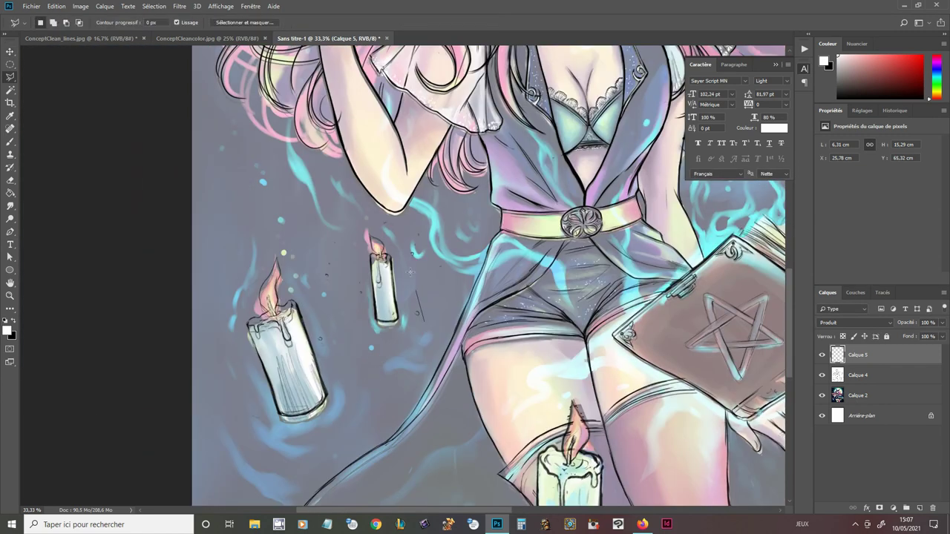
key("ctrl+e")
key("v")
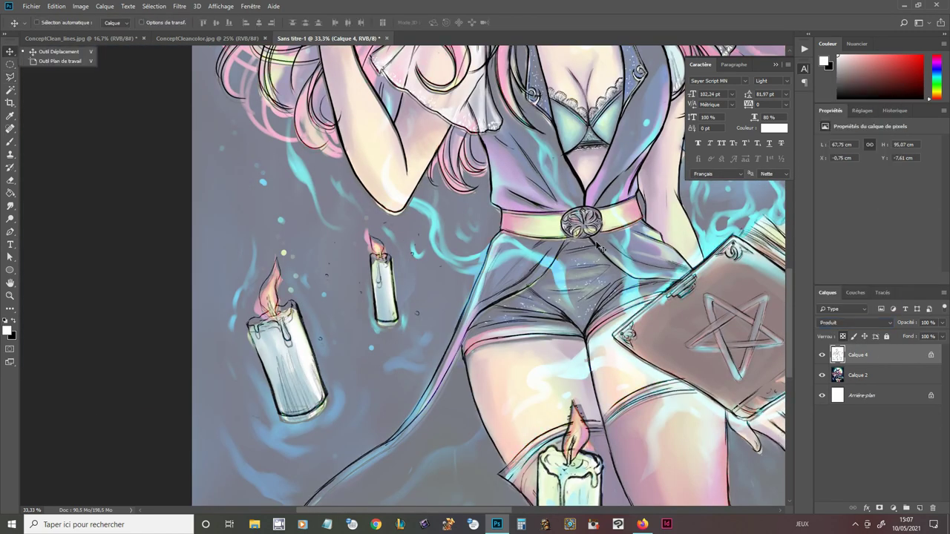
Step: Select the line art of the hat's pointed tip and transform it to fit the coloured tip, then deselect
key("space")
left_click_drag(574, 79, 437, 420)
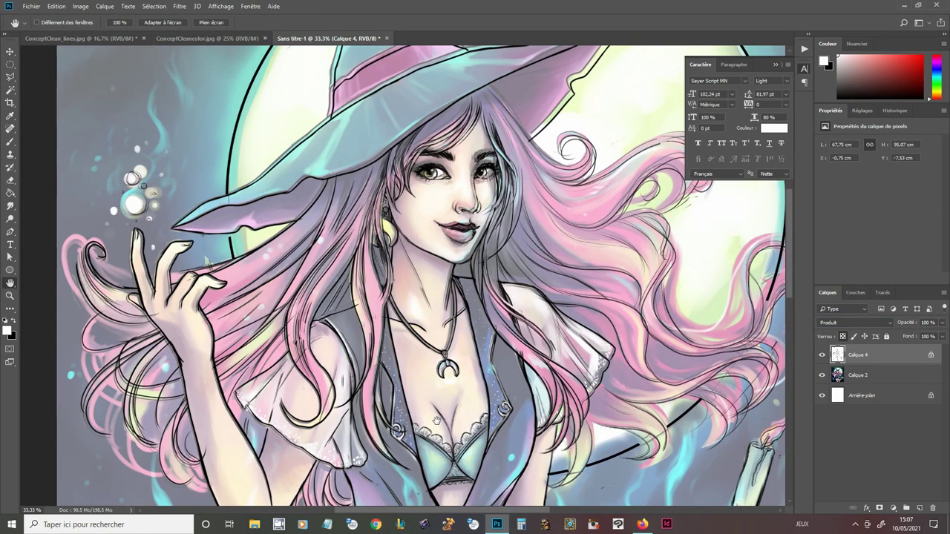
mouse_move(438, 148)
left_mouse_down()
mouse_move(456, 327)
mouse_move(490, 330)
left_mouse_up()
left_click(265, 60)
left_click(344, 75)
left_click(354, 113)
left_click(336, 157)
double_click(260, 108)
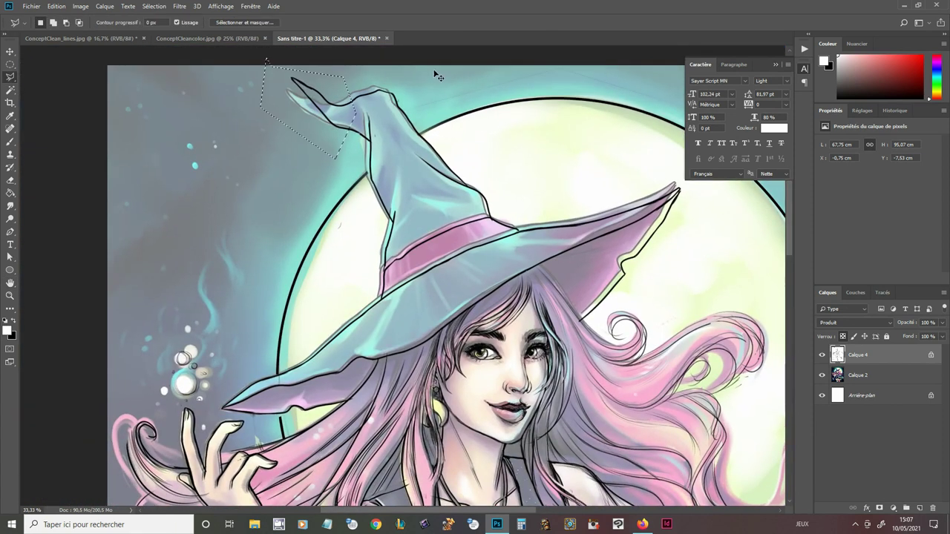
key("ctrl+t")
left_click_drag(438, 77, 434, 93)
key("Return")
key("ctrl+d")
Step: Rejoin the hat tip's outline with the Eraser and a black brush, and compare Calque 4 with the coloured hat beneath
key("e")
scroll(349, 104, "up", 5)
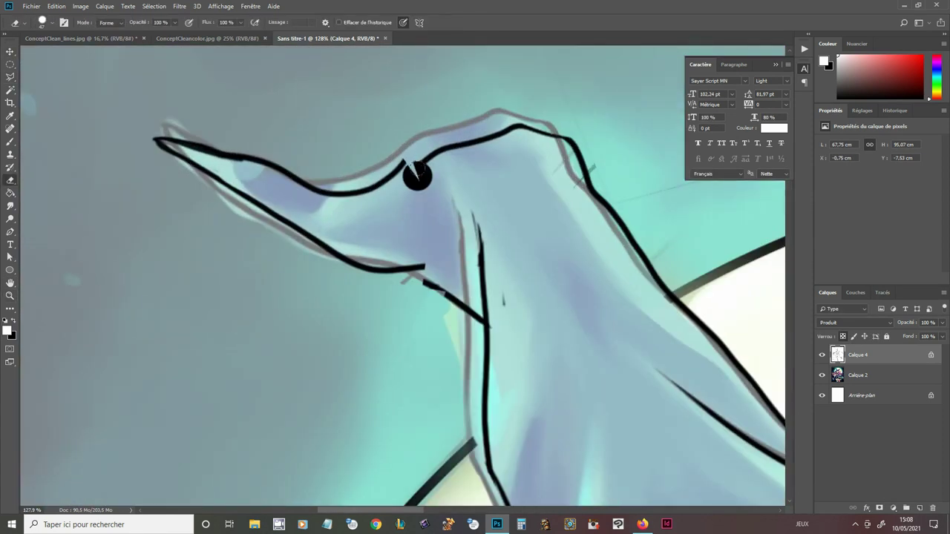
key("x")
left_click_drag(415, 172, 443, 148)
key("b")
right_click(418, 157)
key("Escape")
left_click(823, 356)
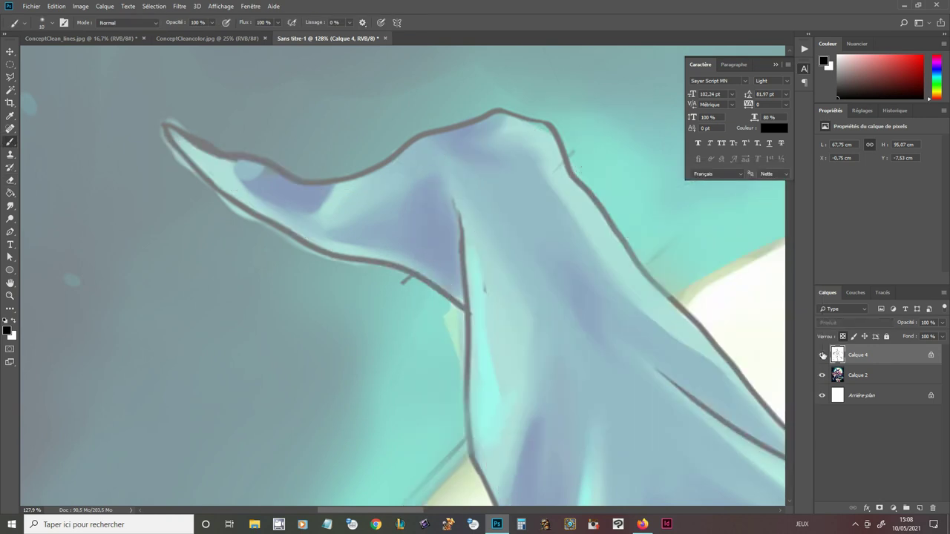
left_click(822, 355)
Step: Transform the Calque 4 line art to about 100.15% width and 100.21% height to match the coloured illustration
key("ctrl+t")
scroll(290, 227, "down", 5)
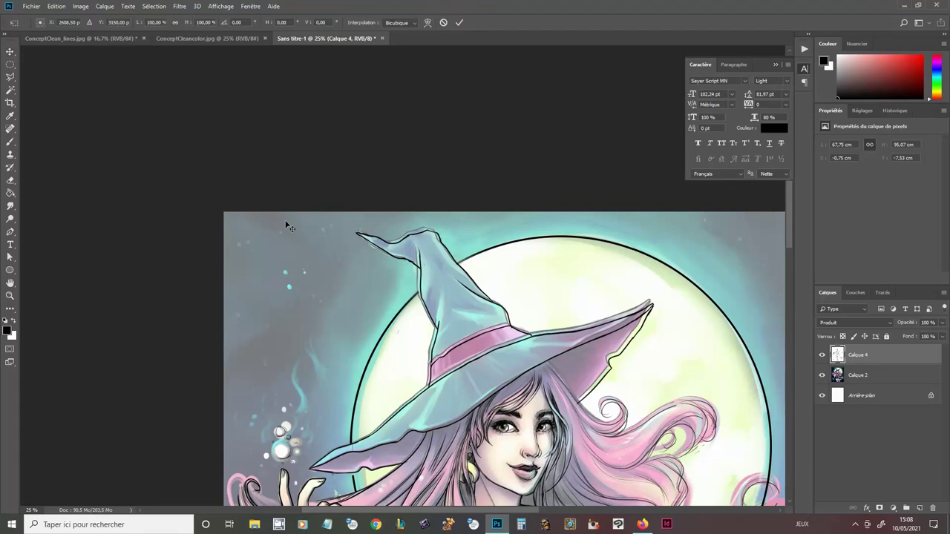
left_click_drag(219, 138, 215, 136)
left_click_drag(446, 416, 302, 52)
scroll(670, 482, "down", 5)
left_click_drag(670, 482, 672, 483)
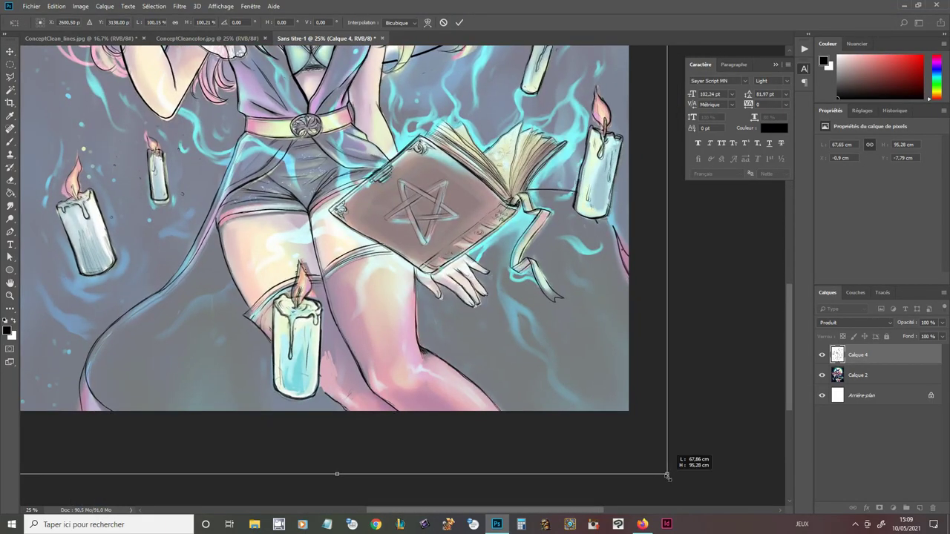
key("Return")
Step: Remove the coloured layer Calque 2 and flatten the line art into the white background
key("z")
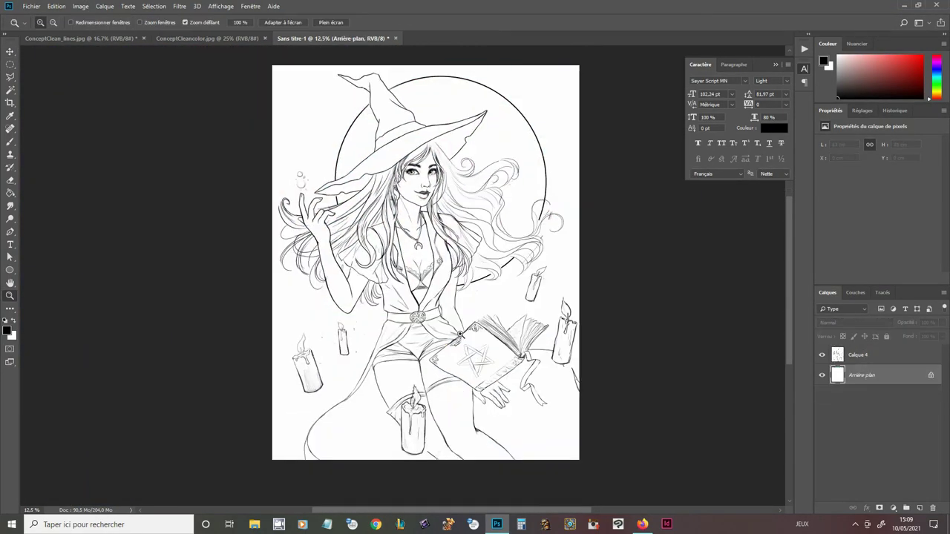
scroll(398, 252, "up", 5)
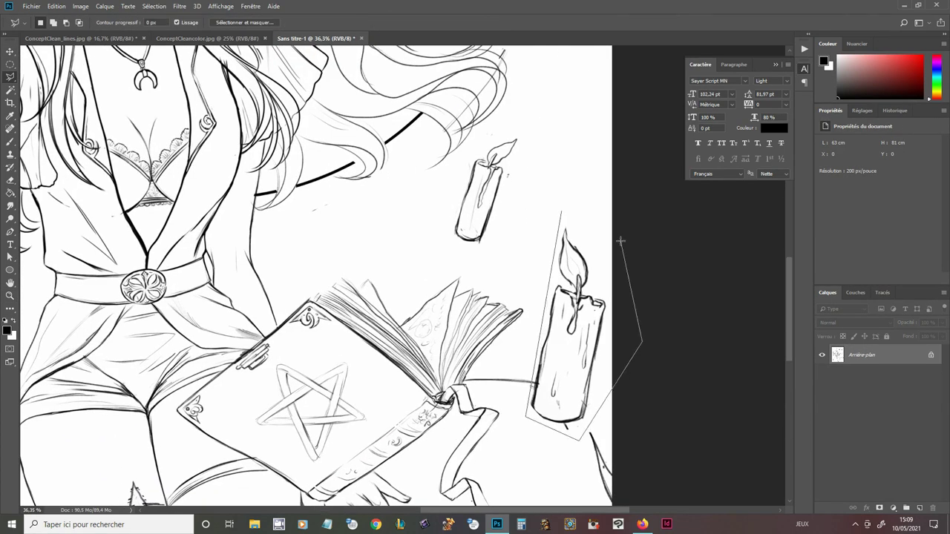
scroll(416, 245, "down", 3)
scroll(424, 237, "down", 5)
scroll(424, 237, "up", 3)
Step: Flip the whole line art canvas horizontally
left_click(80, 6)
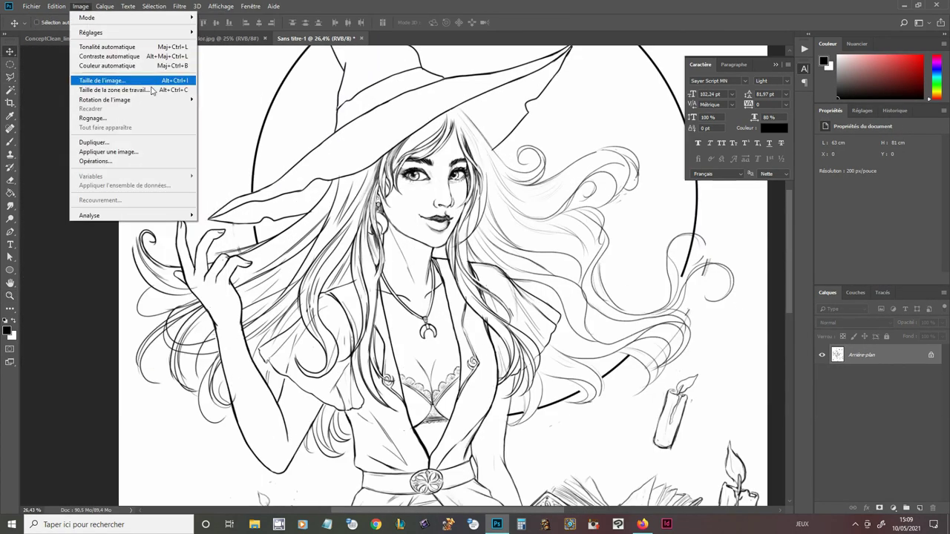
left_click(249, 136)
key("z")
scroll(504, 232, "down", 3)
Step: Close the source documents ConceptClean_lines.jpg and ConceptCleancolor.jpg, keeping the mirrored line art open
left_click(144, 38)
left_click(486, 193)
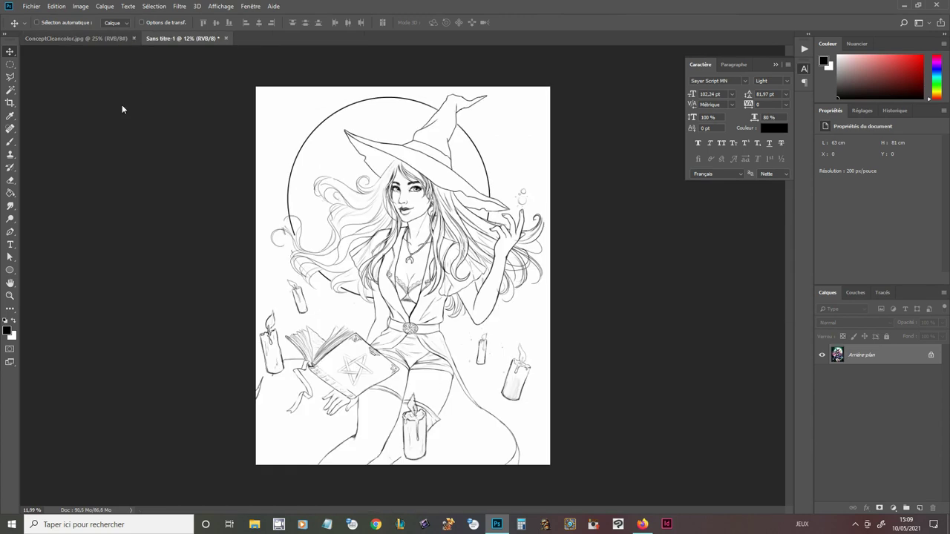
left_click(144, 38)
key("v")
Step: Create a new blank document of 29.7 by 42 cm at 300 px/inch
key("ctrl+n")
left_click(600, 393)
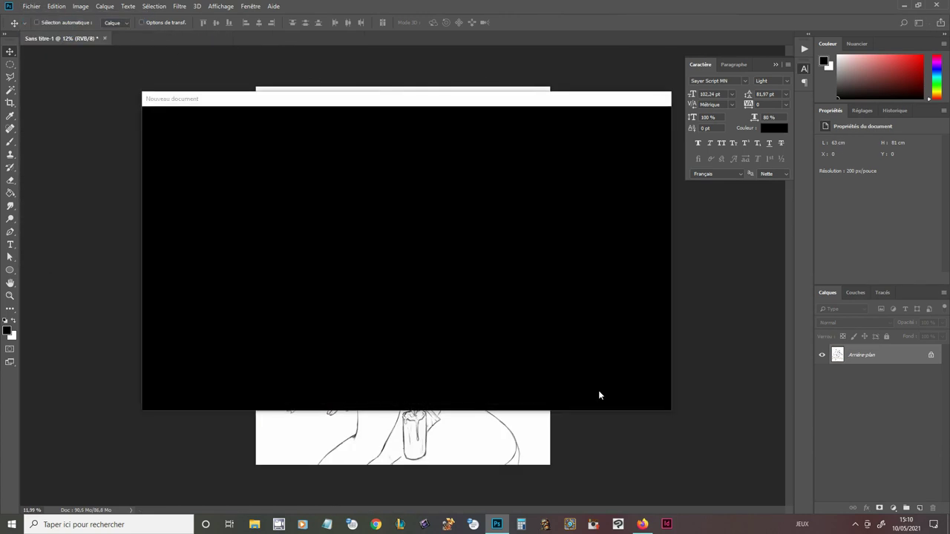
key("ctrl+Tab")
key("ctrl+Tab")
Step: Set the new document's resolution to 200 px/inch
left_click(80, 6)
left_click(96, 81)
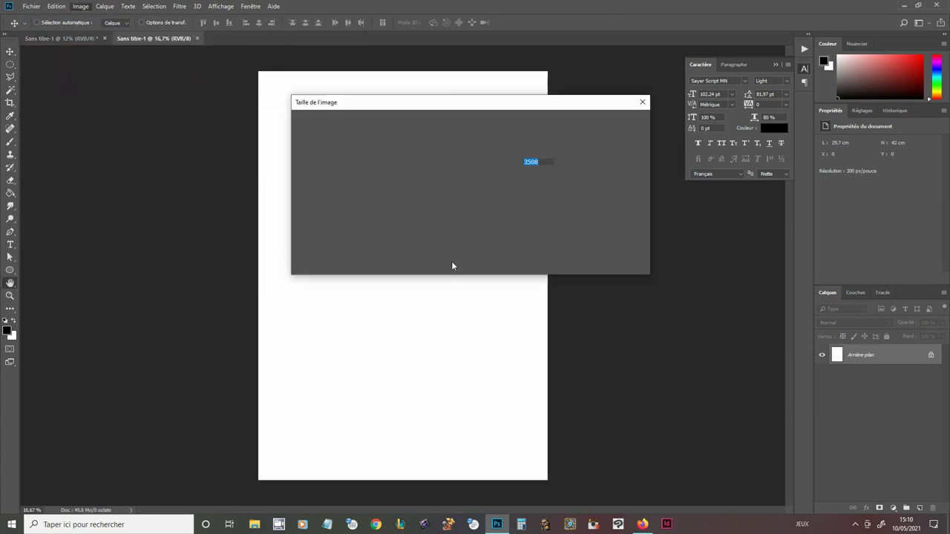
key("Tab")
key("Tab")
type("200")
key("Return")
Step: Place the mirrored line art in the new document and shift a duplicate layer to show the neighbouring section of the drawing
key("ctrl+v")
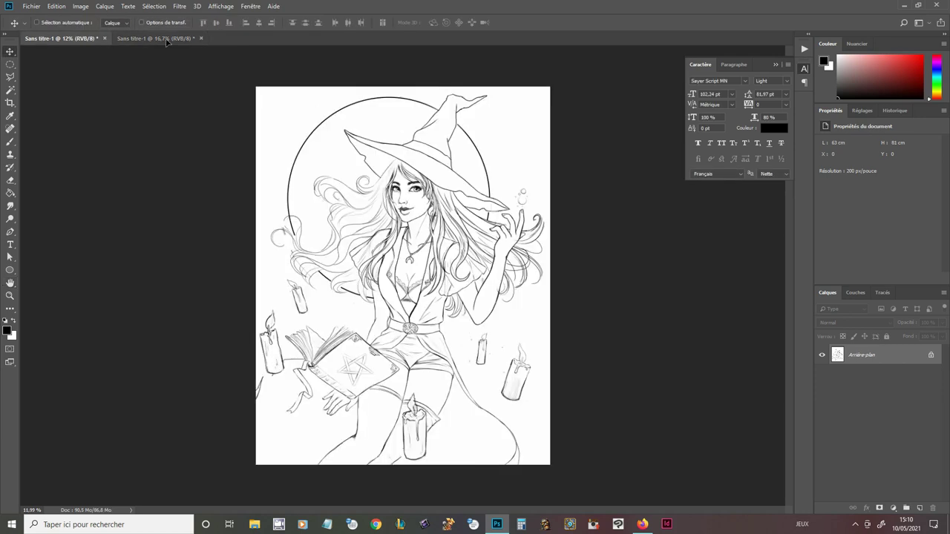
key("ctrl+j")
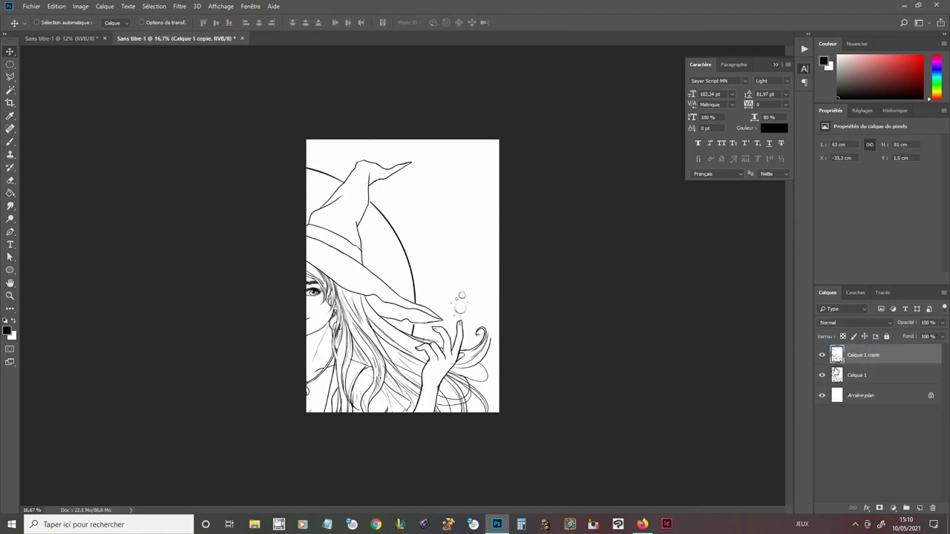
left_click_drag(285, 294, 445, 289)
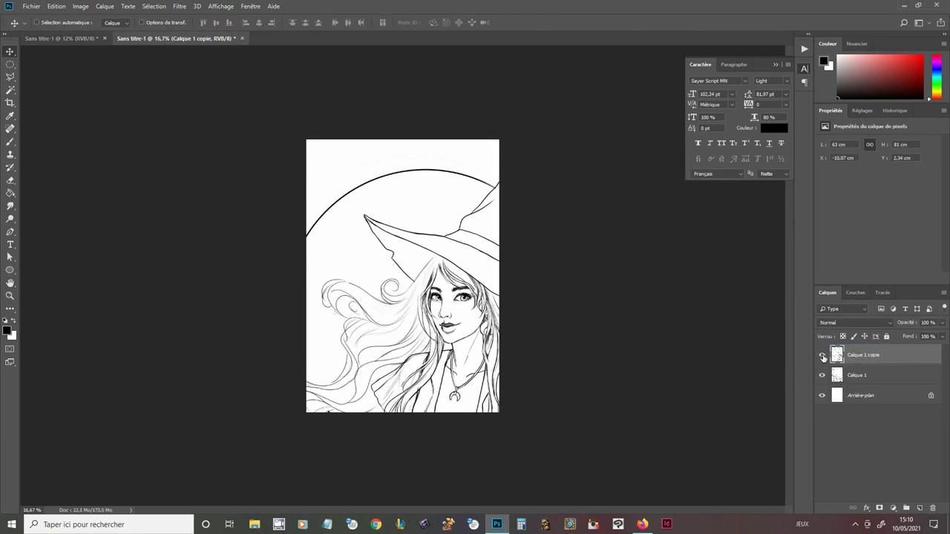
left_click(821, 375)
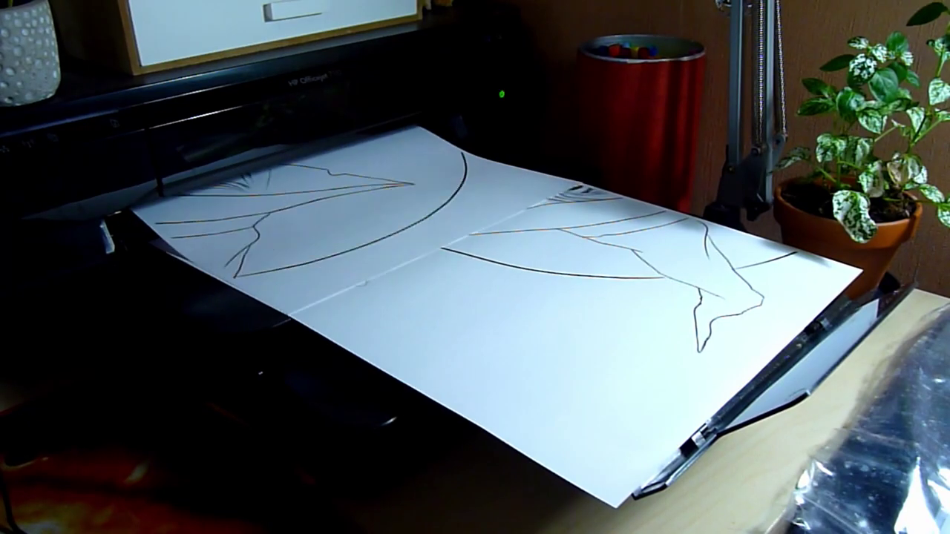